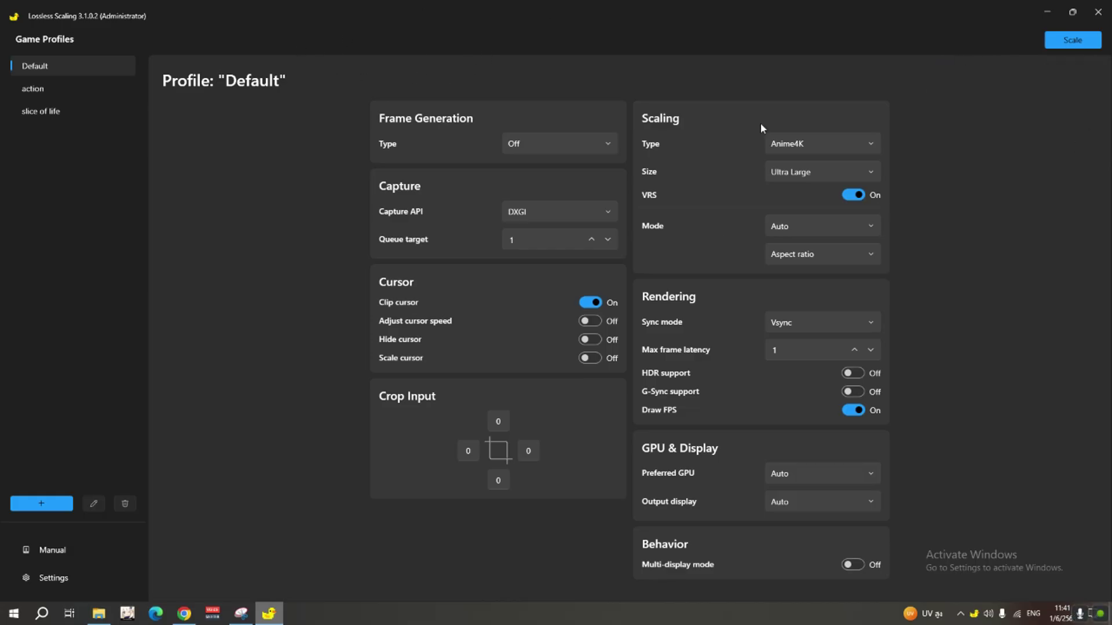
Step: Review Lossless Scaling's Default profile with Anime4K scaling, then return to the YouTube anime episode
{"action": "key", "text": "alt+Tab"}
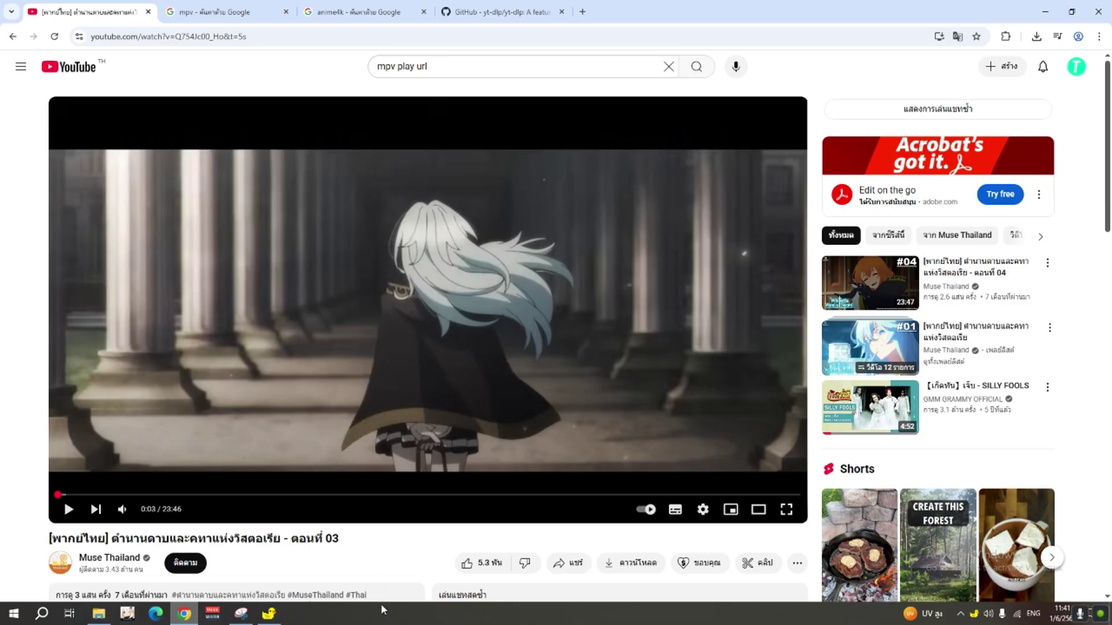
{"action": "left_click", "coordinate": [269, 613]}
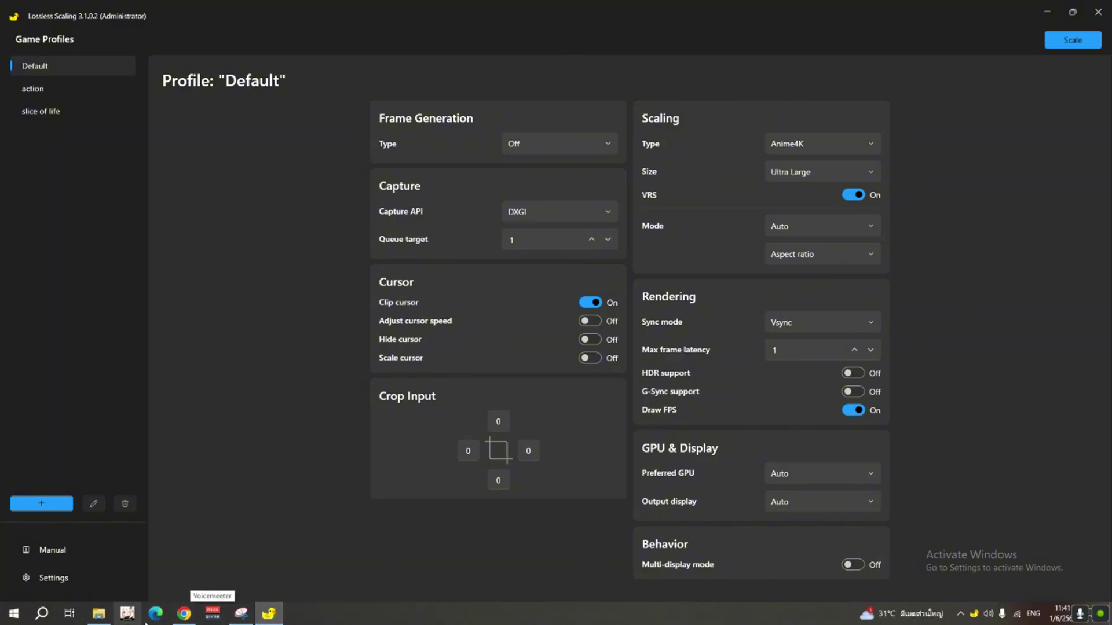
{"action": "left_click", "coordinate": [185, 613]}
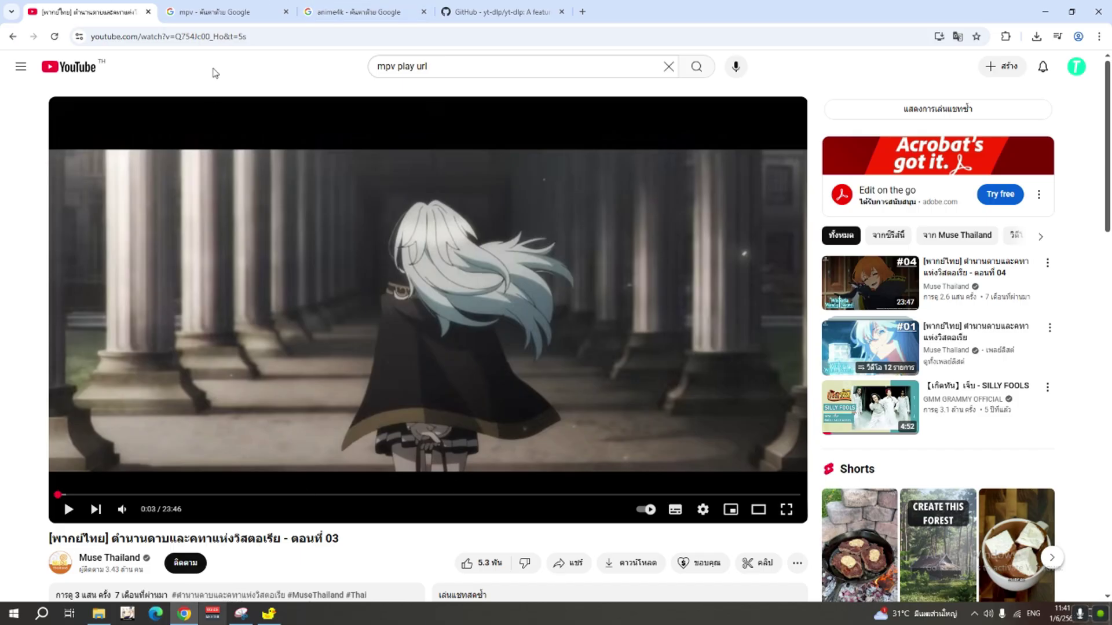
Step: Go from mpv.io's installation page to the shinchiro Windows builds releases page
{"action": "left_click", "coordinate": [204, 13]}
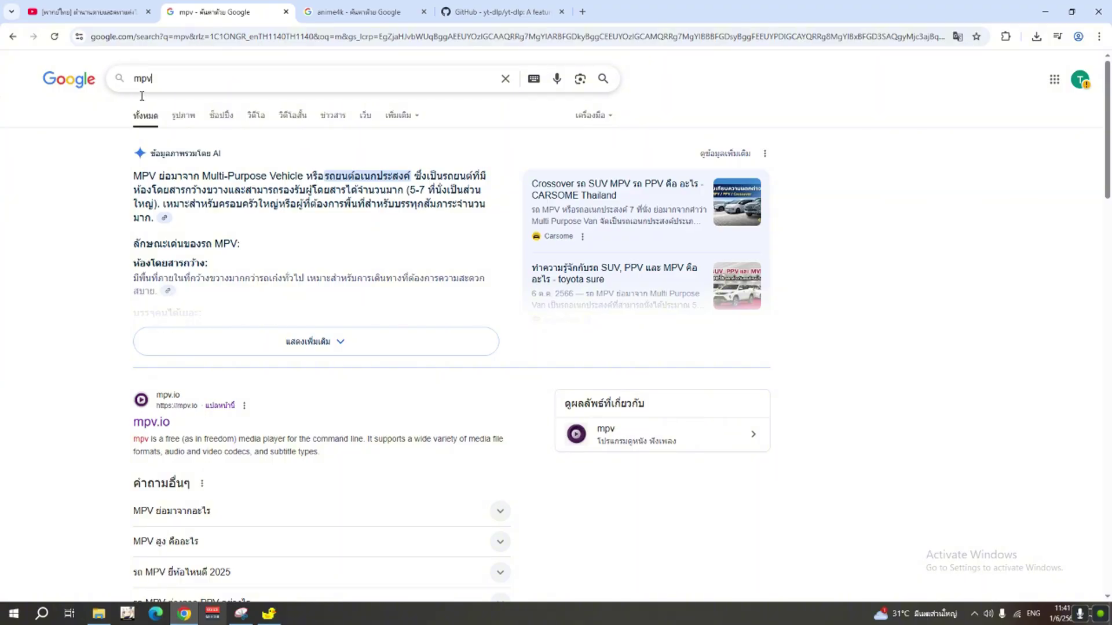
{"action": "left_click", "coordinate": [152, 421]}
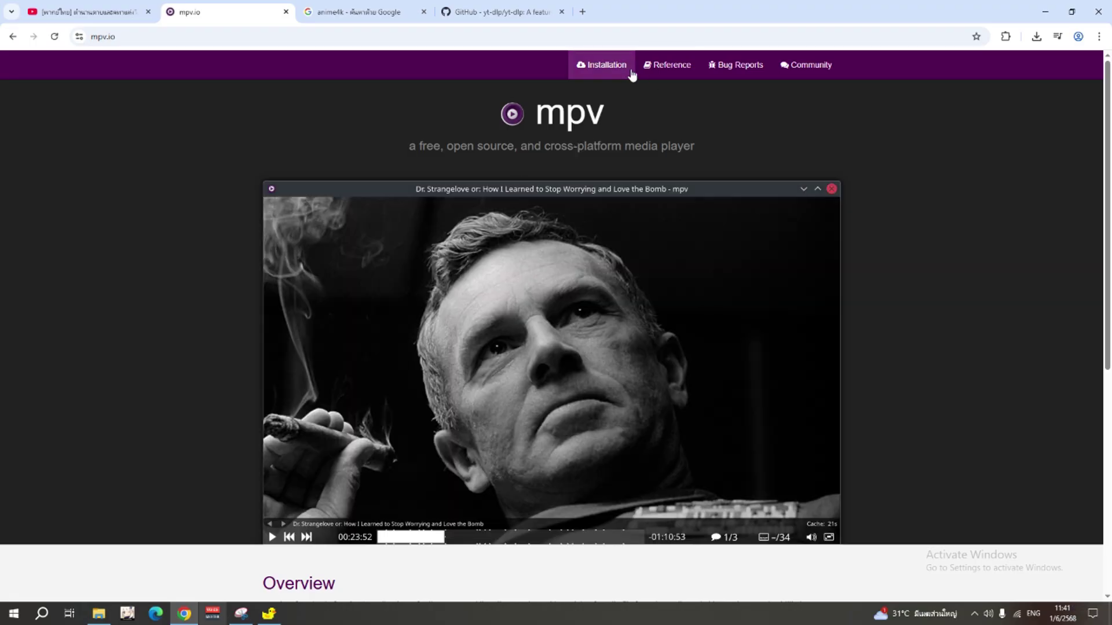
{"action": "left_click", "coordinate": [597, 71]}
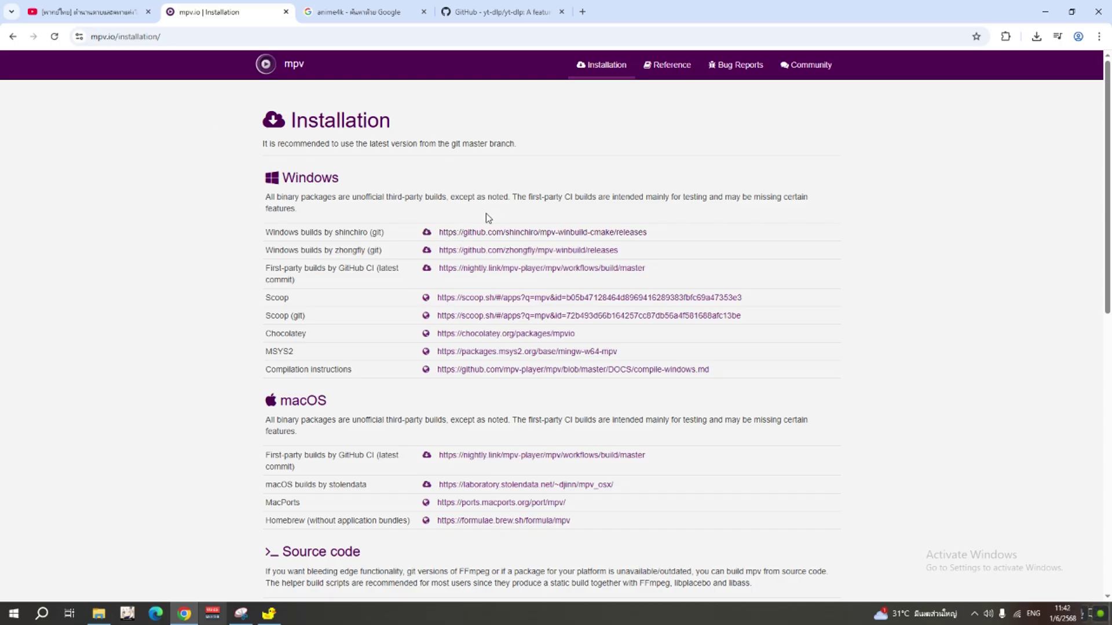
{"action": "left_click", "coordinate": [455, 233]}
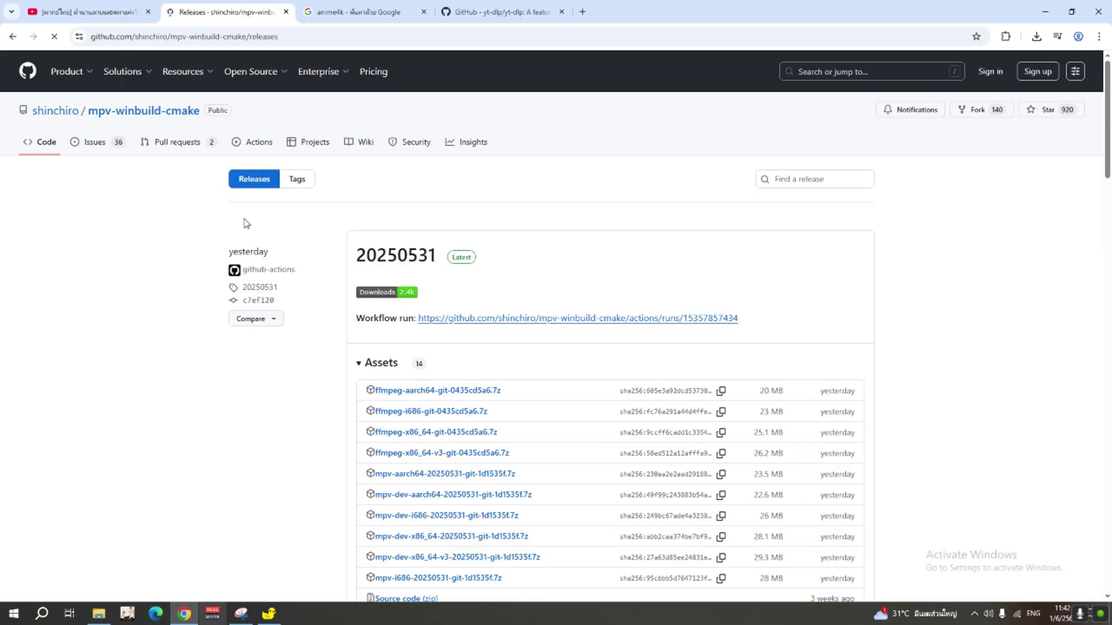
{"action": "scroll", "coordinate": [449, 414], "scroll_direction": "down", "scroll_amount": 6}
{"action": "scroll", "coordinate": [466, 375], "scroll_direction": "up", "scroll_amount": 1}
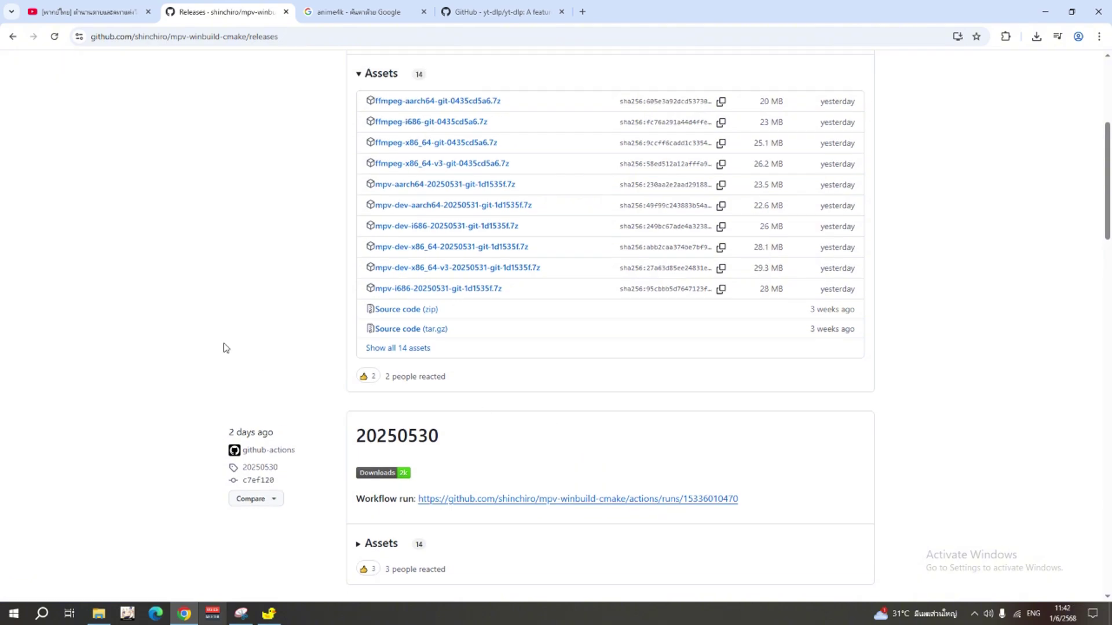
{"action": "scroll", "coordinate": [225, 347], "scroll_direction": "up", "scroll_amount": 3}
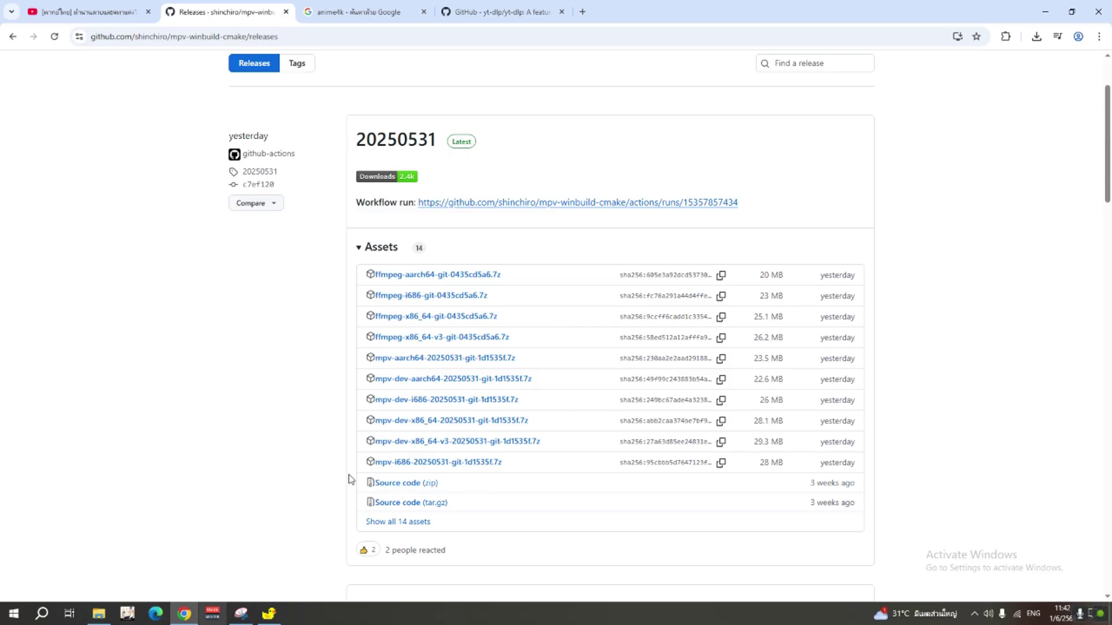
{"action": "left_click", "coordinate": [423, 463]}
{"action": "left_click", "coordinate": [1037, 36]}
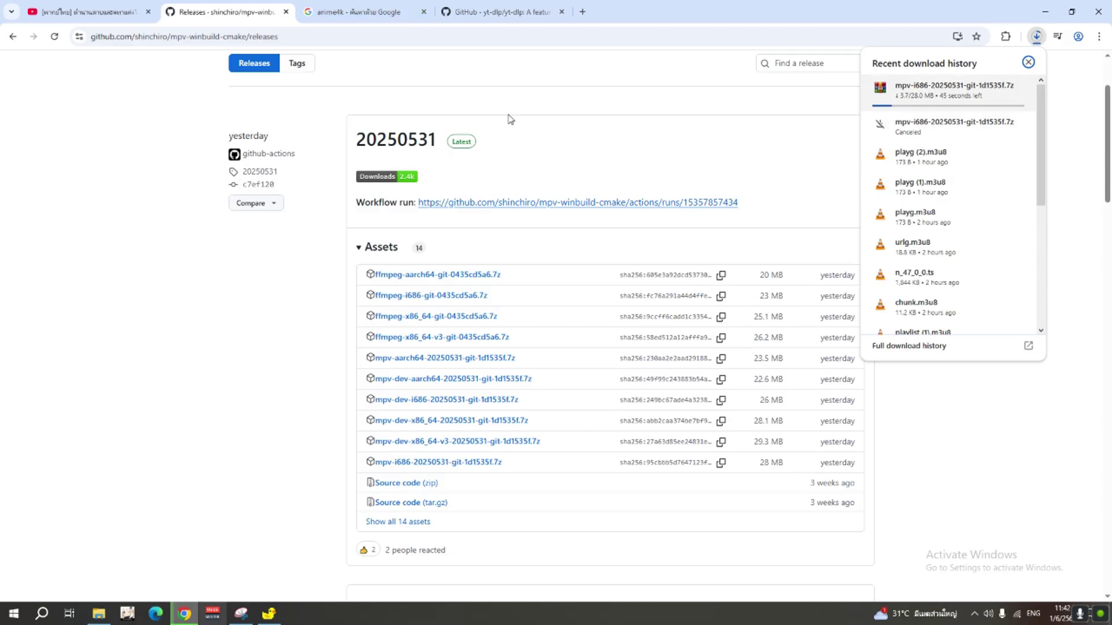
{"action": "left_click", "coordinate": [365, 12]}
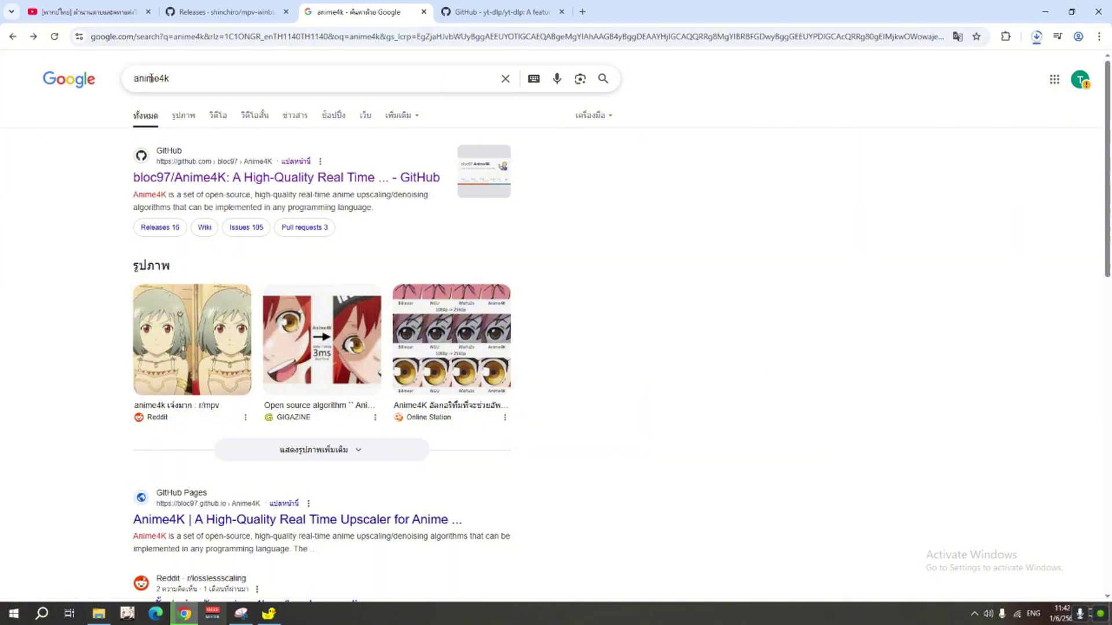
Step: Open the bloc97/Anime4K repository and its Windows (GLSL/MPV) instructions
{"action": "left_click", "coordinate": [191, 178]}
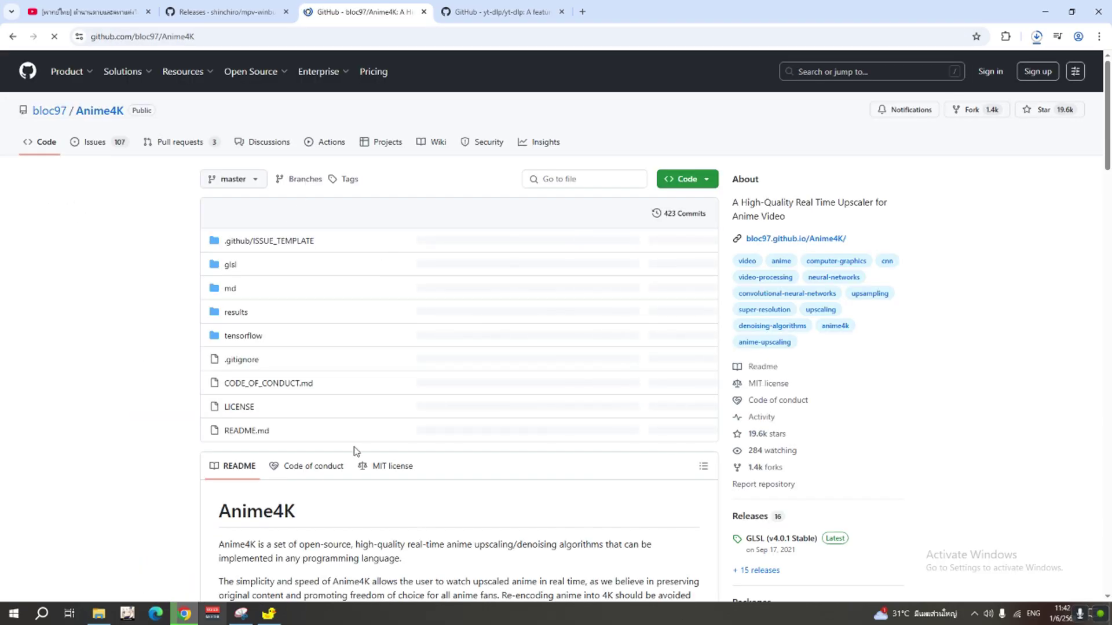
{"action": "scroll", "coordinate": [202, 364], "scroll_direction": "down", "scroll_amount": 5}
{"action": "scroll", "coordinate": [202, 363], "scroll_direction": "down", "scroll_amount": 7}
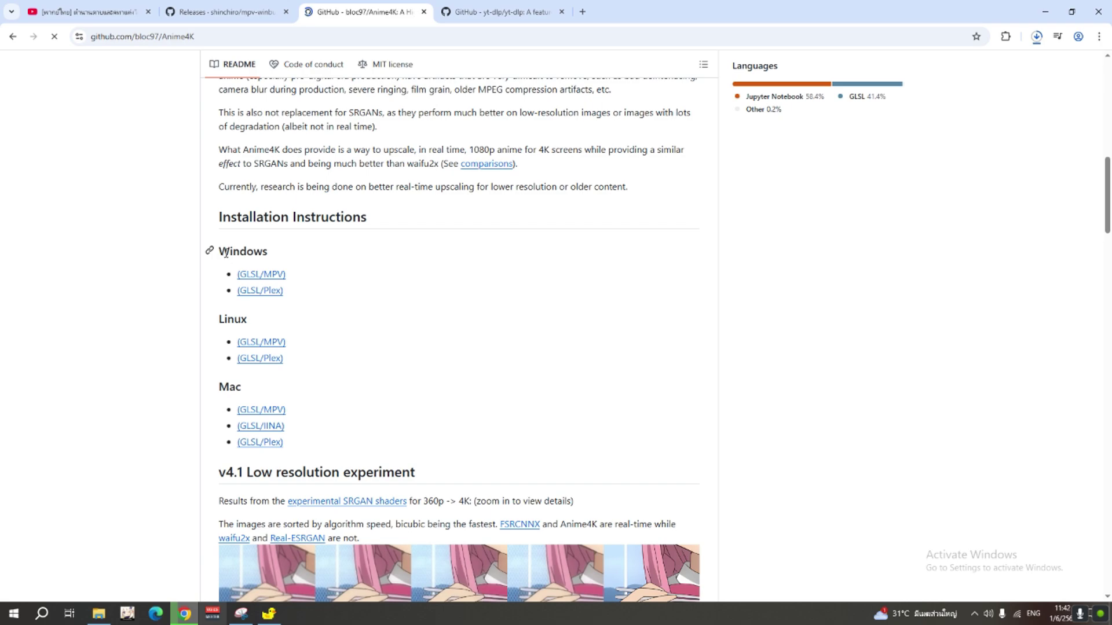
{"action": "left_click_drag", "start_coordinate": [226, 253], "coordinate": [322, 278]}
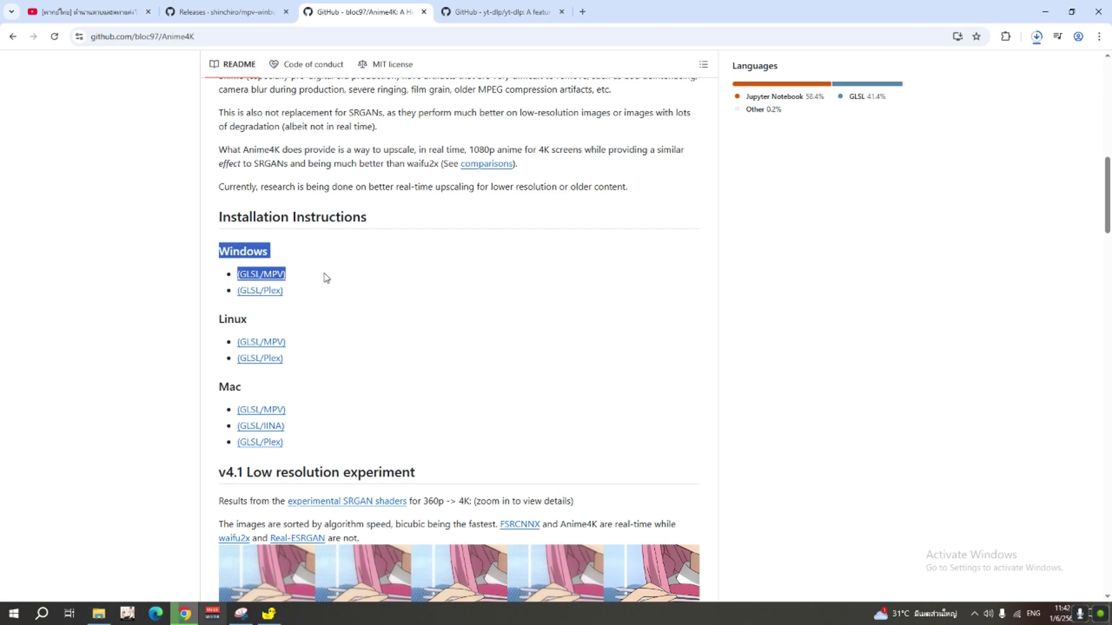
{"action": "left_click", "coordinate": [274, 276]}
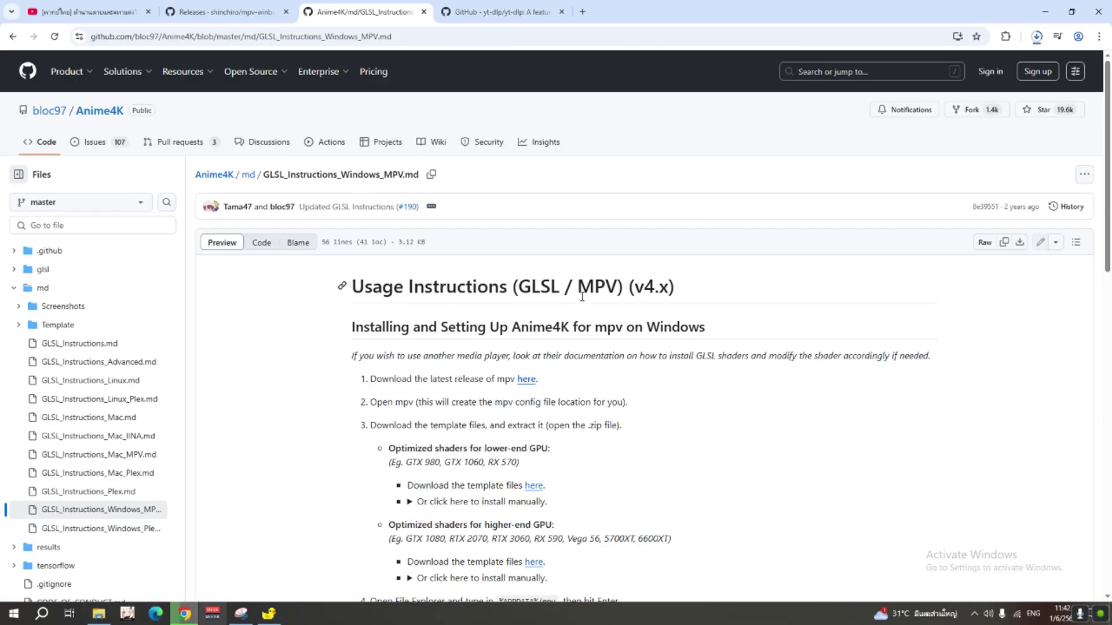
{"action": "scroll", "coordinate": [582, 296], "scroll_direction": "down", "scroll_amount": 6}
{"action": "scroll", "coordinate": [573, 309], "scroll_direction": "up", "scroll_amount": 5}
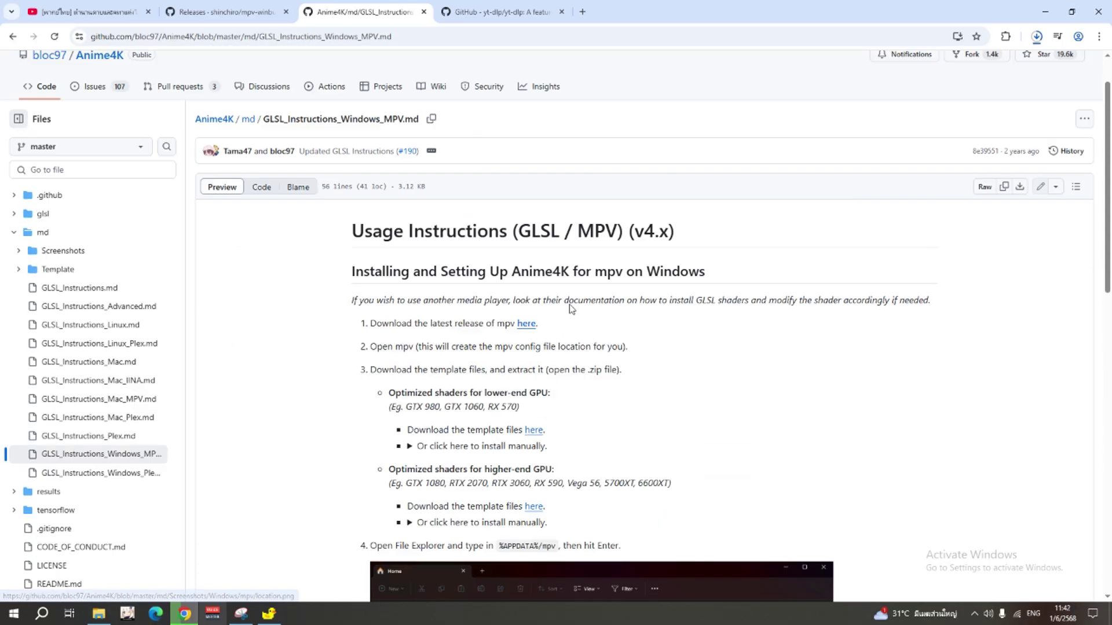
{"action": "scroll", "coordinate": [572, 309], "scroll_direction": "up", "scroll_amount": 1}
{"action": "scroll", "coordinate": [515, 378], "scroll_direction": "down", "scroll_amount": 1}
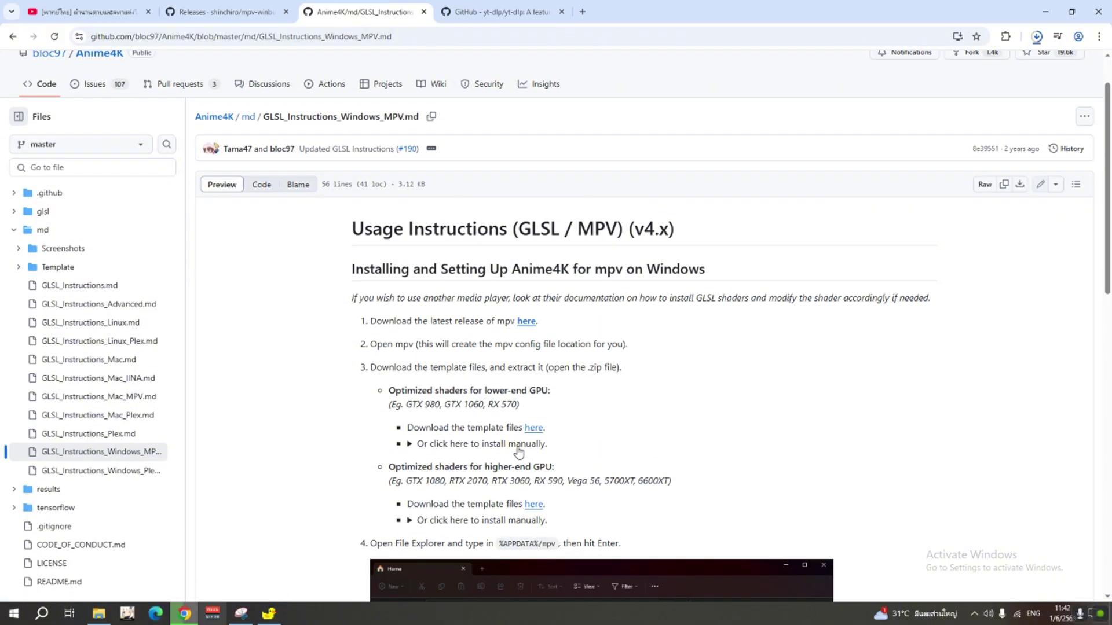
Step: Highlight the lower-end and higher-end GPU instruction blocks to compare them
{"action": "left_click_drag", "start_coordinate": [385, 393], "coordinate": [541, 409]}
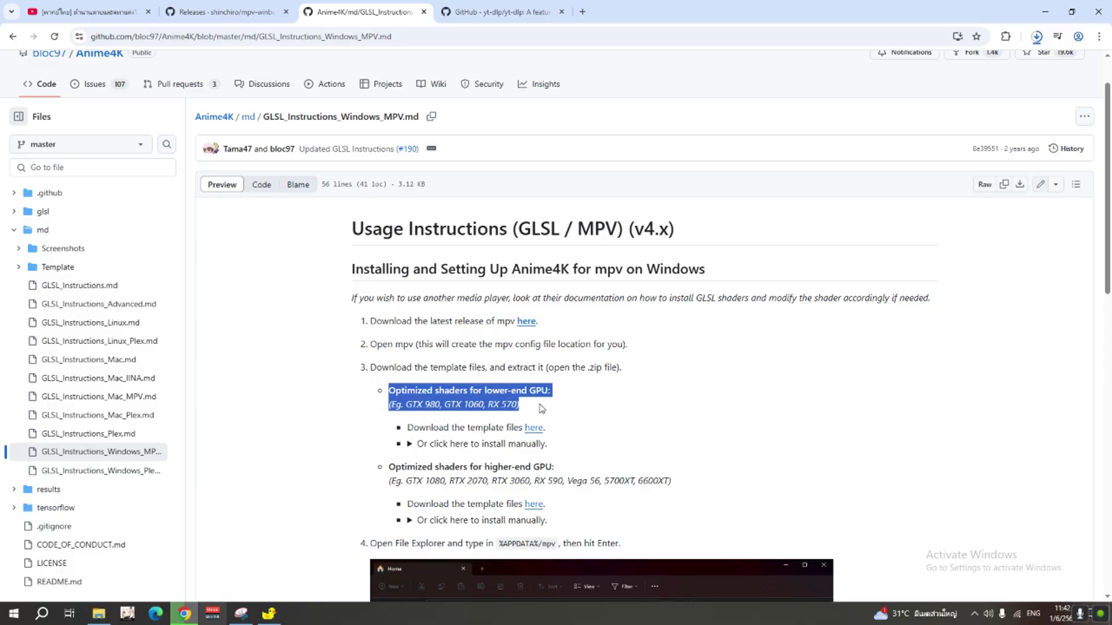
{"action": "left_click_drag", "start_coordinate": [480, 391], "coordinate": [543, 394]}
{"action": "left_click", "coordinate": [546, 426]}
{"action": "left_click_drag", "start_coordinate": [550, 444], "coordinate": [380, 394]}
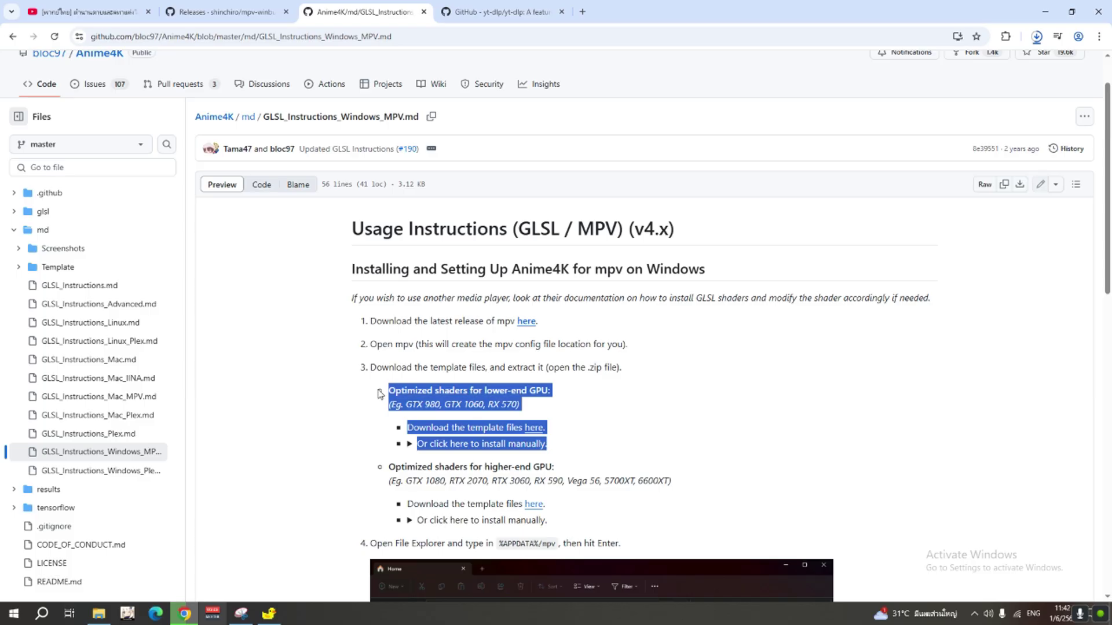
{"action": "left_click_drag", "start_coordinate": [391, 468], "coordinate": [553, 526]}
{"action": "left_click", "coordinate": [452, 463]}
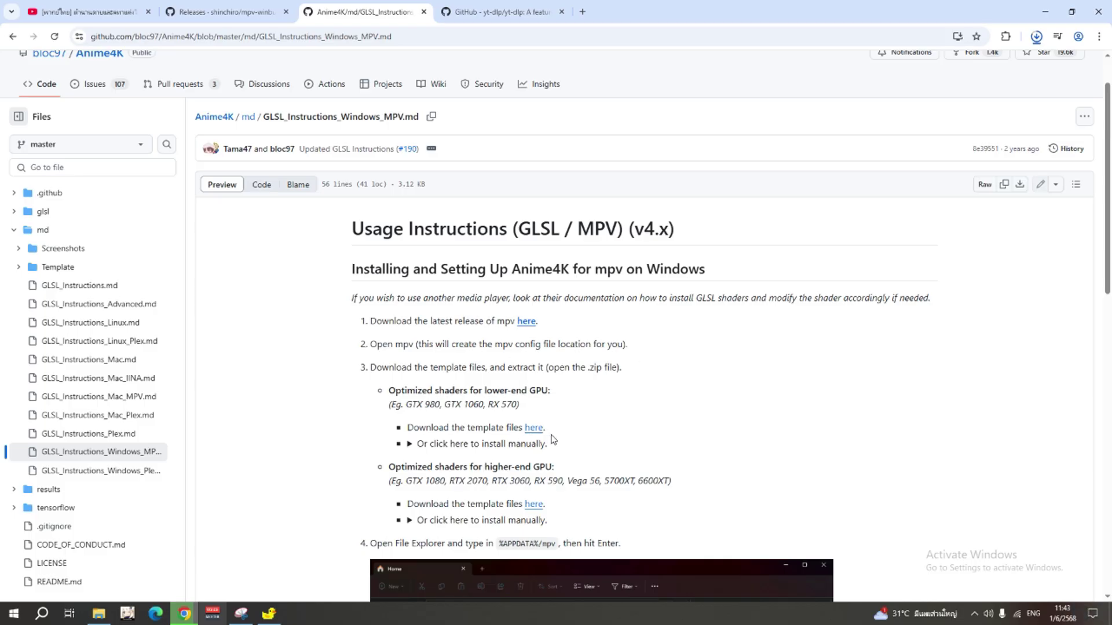
Step: Download GLSL_Windows_Low-end.zip and confirm both downloads finished in the downloads panel
{"action": "left_click", "coordinate": [531, 427]}
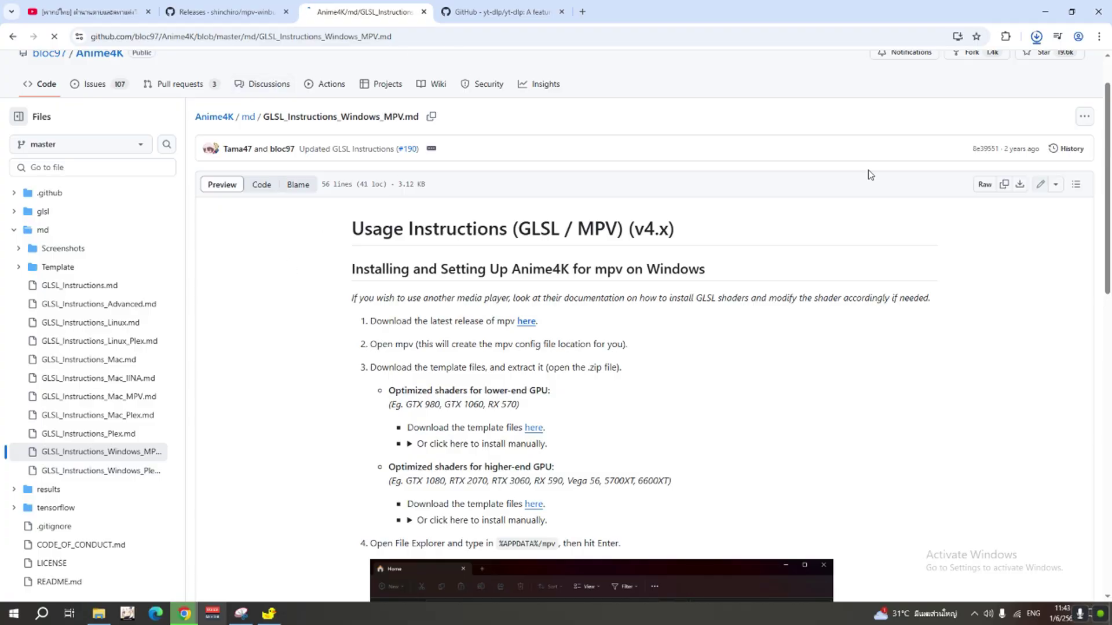
{"action": "scroll", "coordinate": [537, 338], "scroll_direction": "down", "scroll_amount": 3}
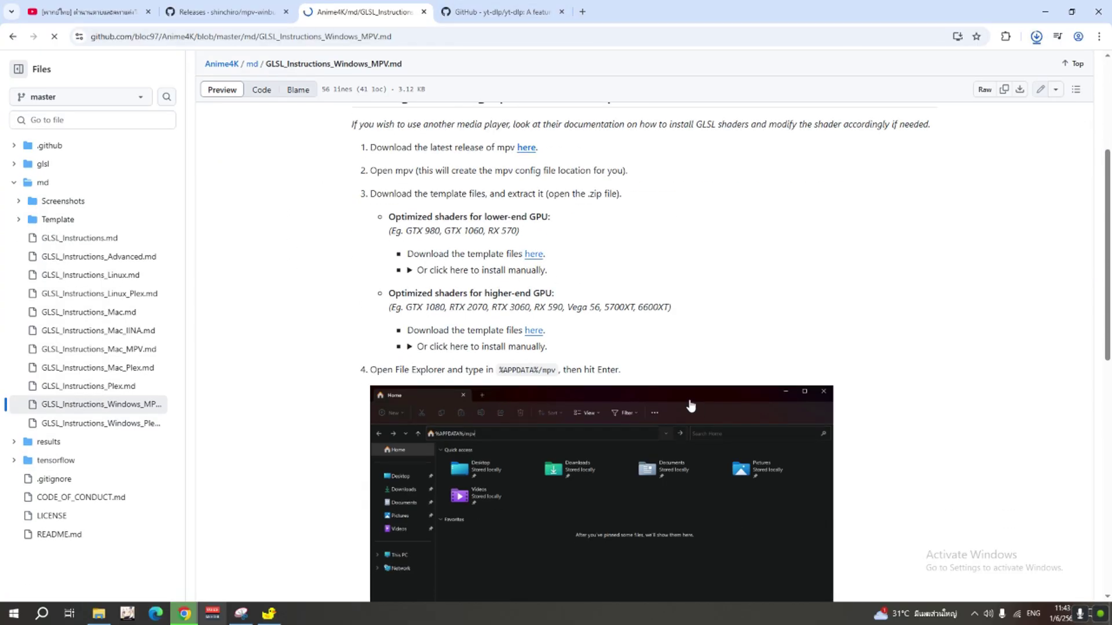
{"action": "left_click", "coordinate": [1036, 37]}
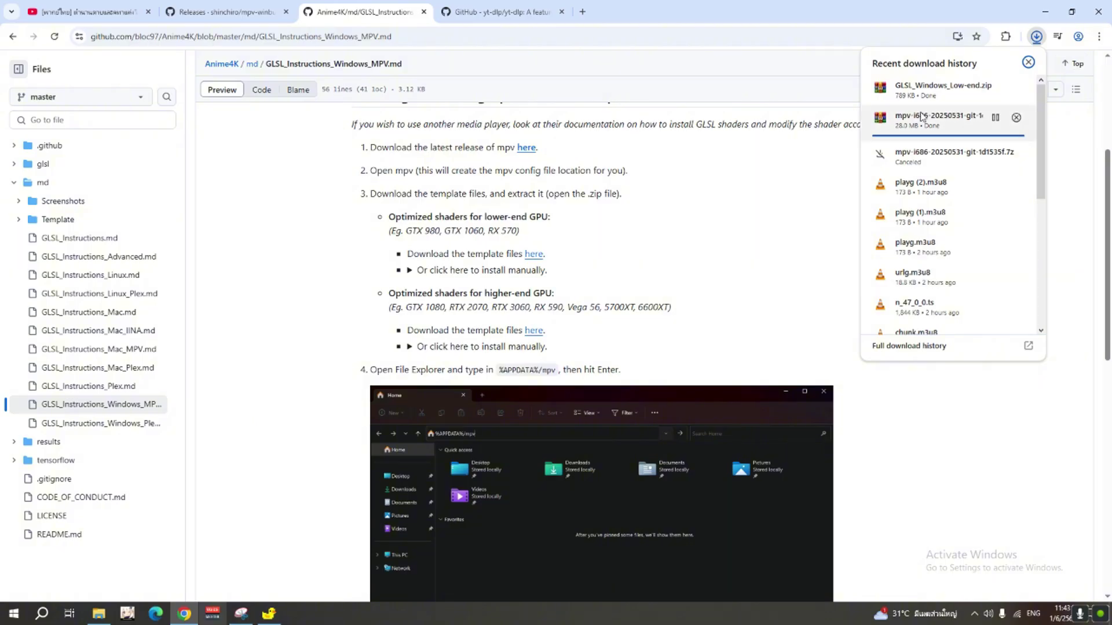
{"action": "left_click", "coordinate": [463, 7]}
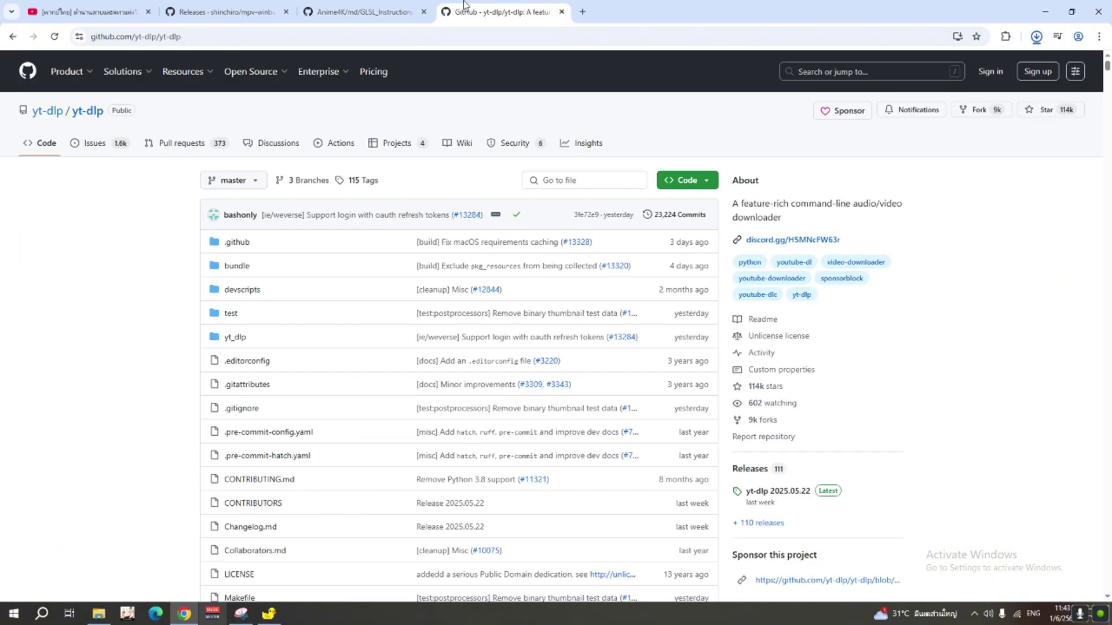
Step: Download yt-dlp.exe from the yt-dlp README's Installation section and check its progress
{"action": "left_click", "coordinate": [12, 36]}
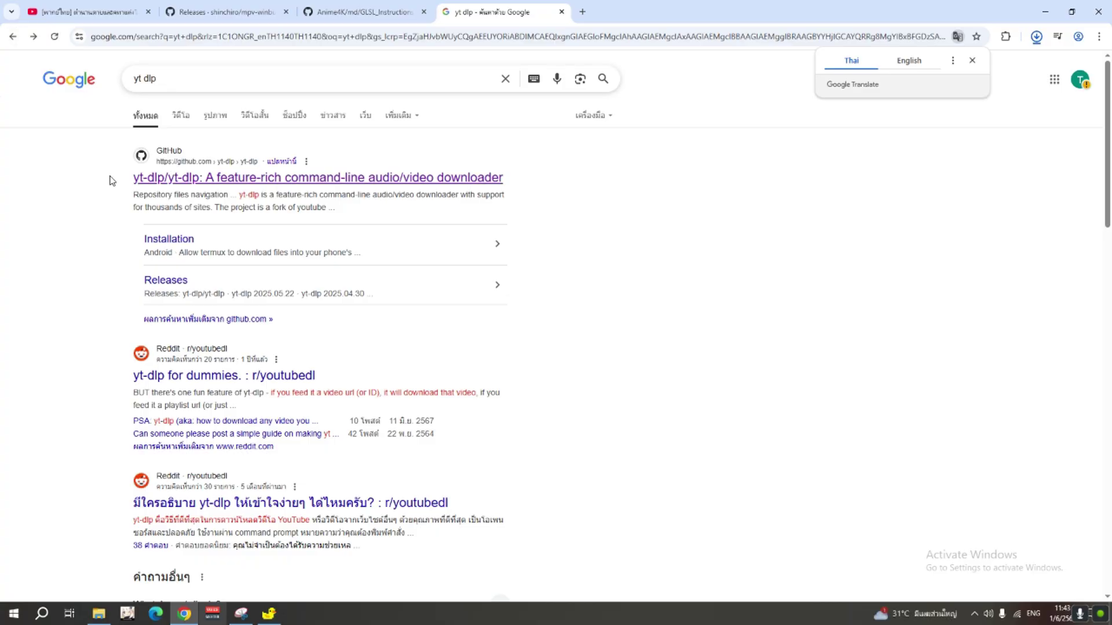
{"action": "left_click", "coordinate": [182, 177]}
{"action": "scroll", "coordinate": [376, 336], "scroll_direction": "down", "scroll_amount": 5}
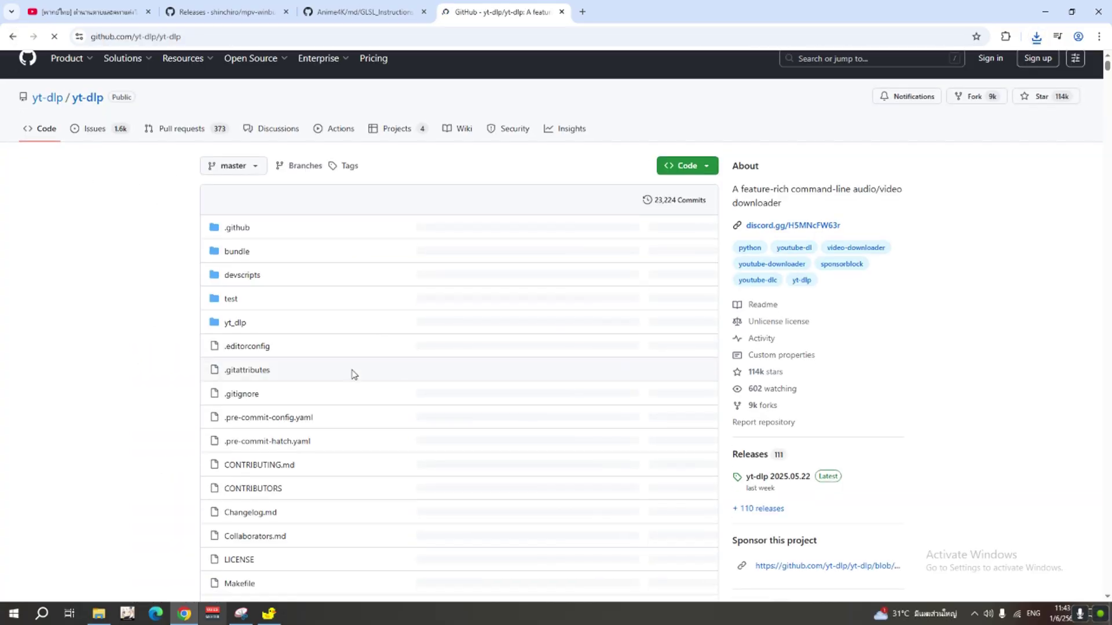
{"action": "scroll", "coordinate": [403, 297], "scroll_direction": "down", "scroll_amount": 7}
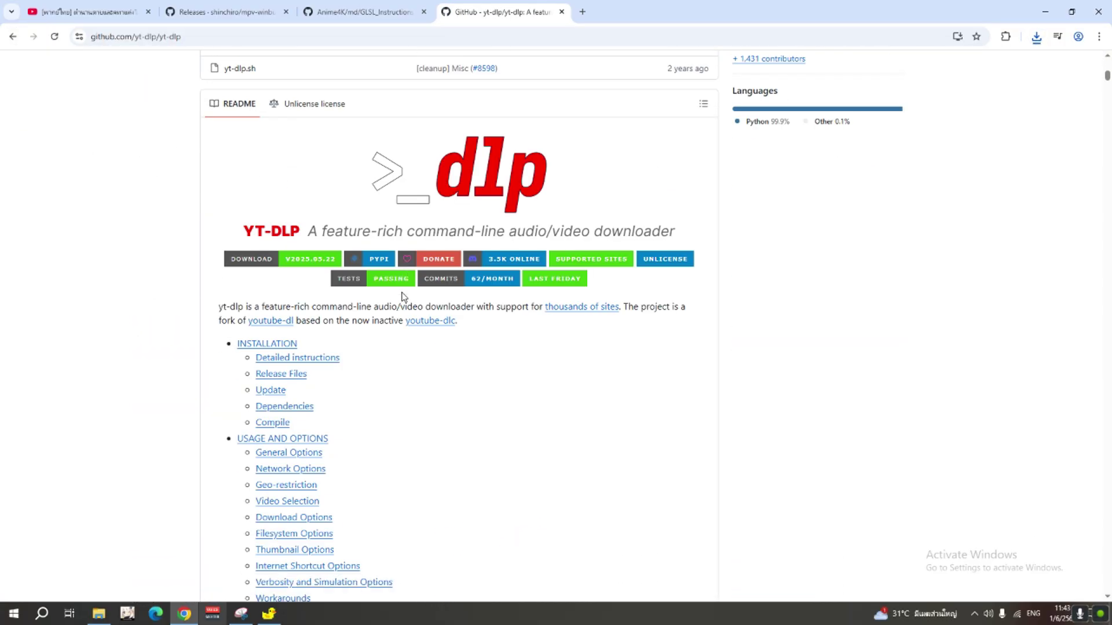
{"action": "left_click", "coordinate": [269, 345]}
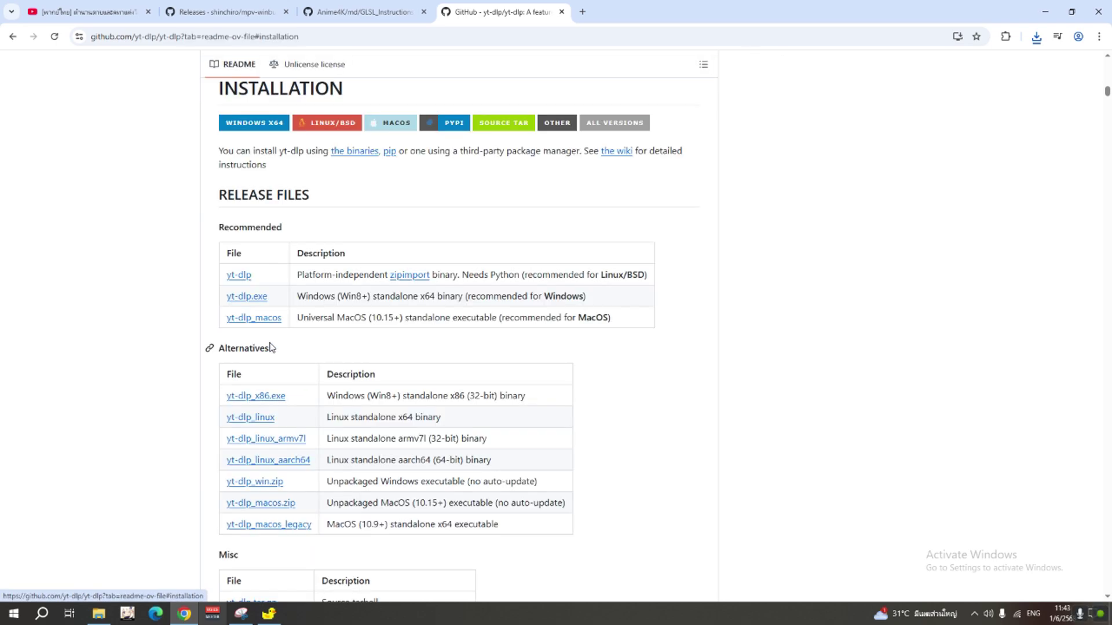
{"action": "left_click", "coordinate": [248, 296]}
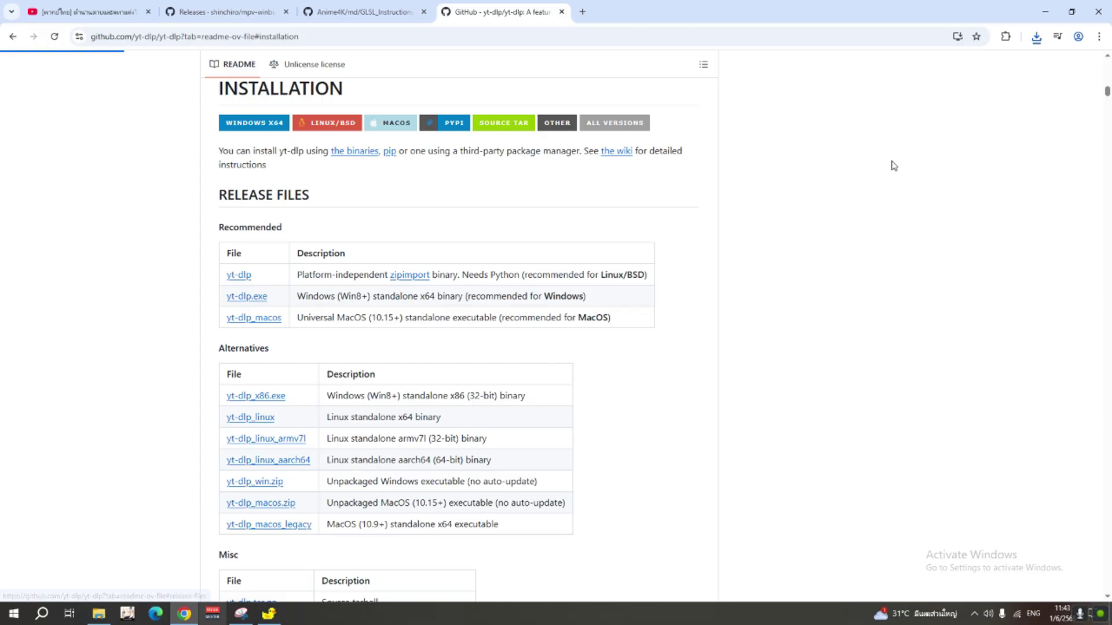
{"action": "left_click", "coordinate": [1034, 38]}
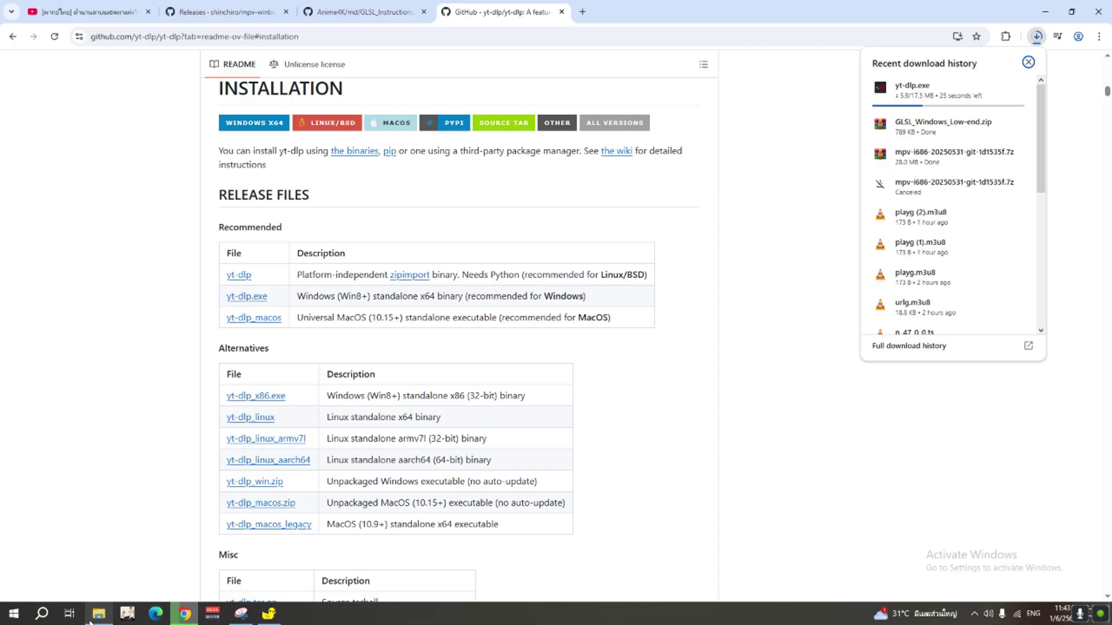
Step: Open the Downloads folder, refresh it to list the GLSL and mpv archives, then minimize it
{"action": "left_click", "coordinate": [90, 622]}
{"action": "right_click", "coordinate": [1018, 330]}
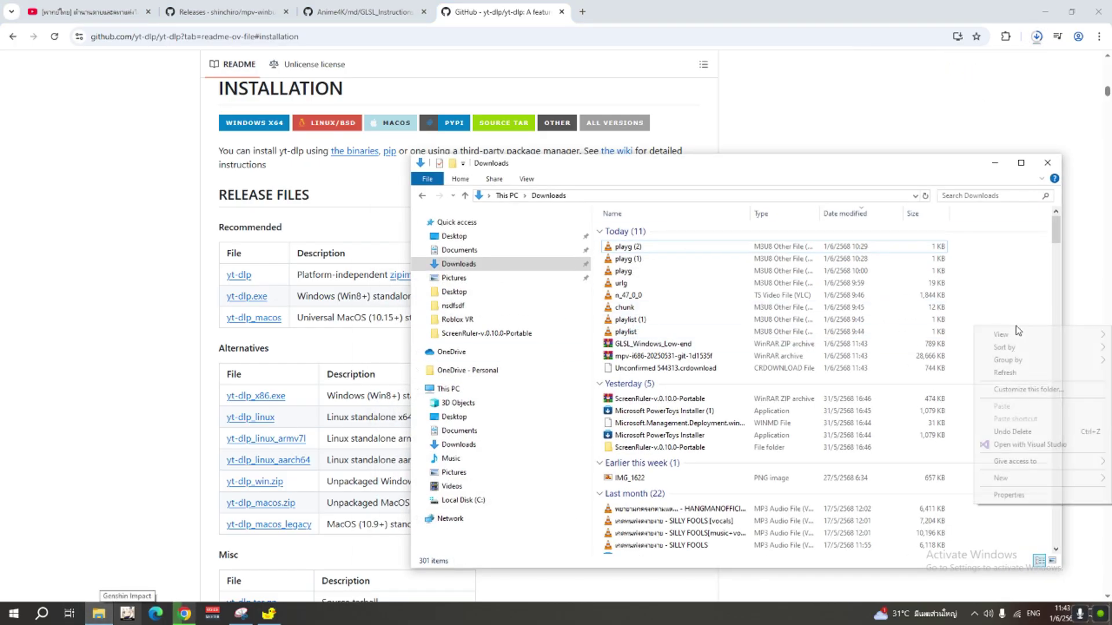
{"action": "left_click", "coordinate": [1004, 372]}
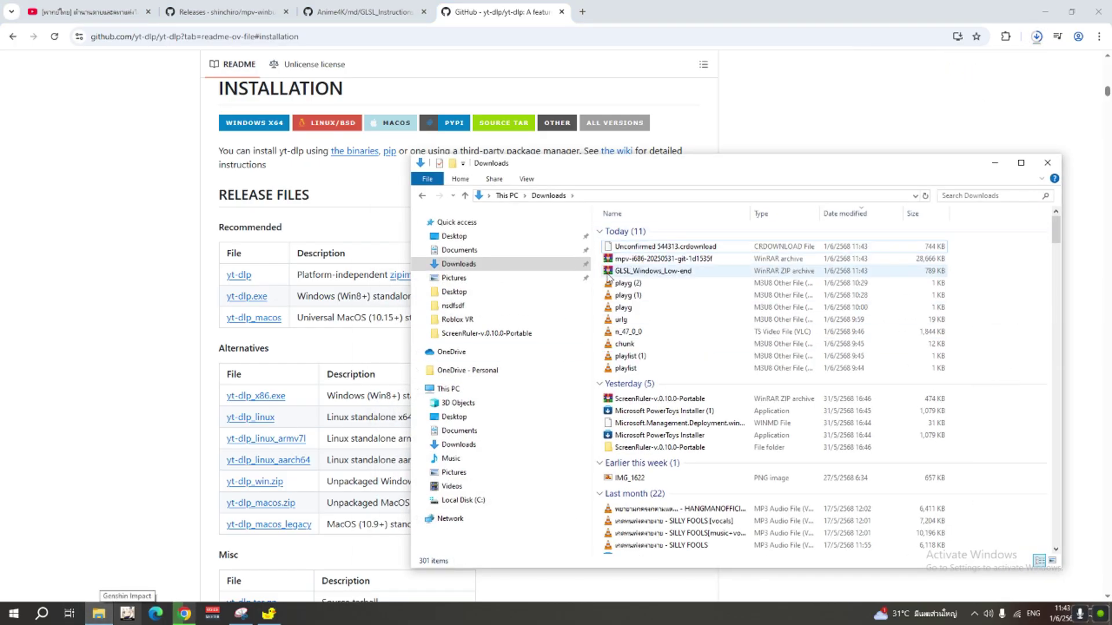
{"action": "left_click", "coordinate": [994, 162]}
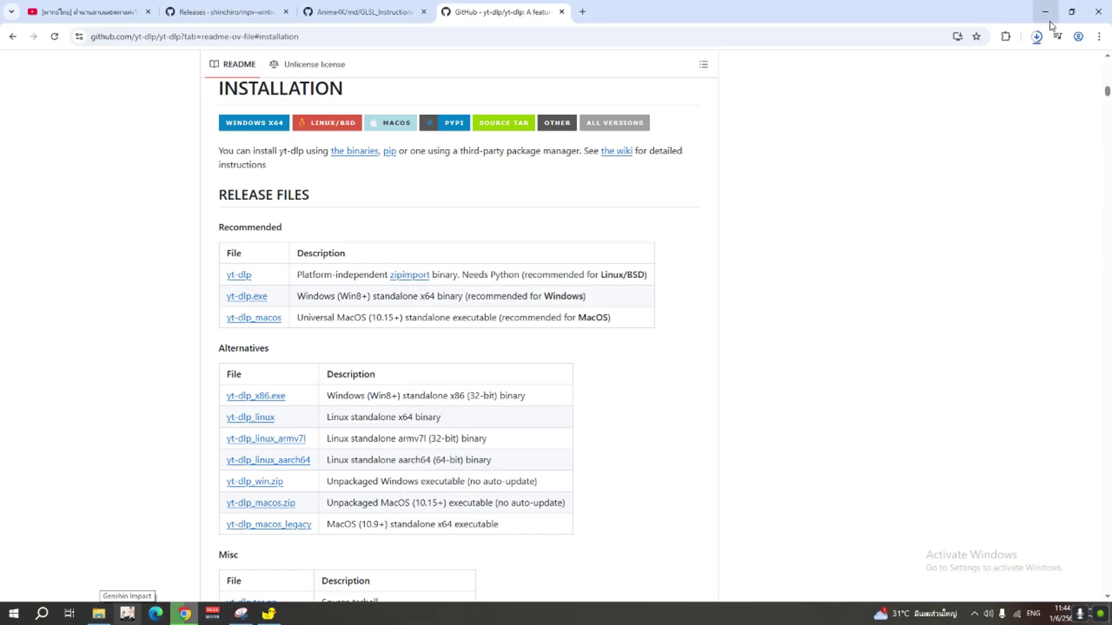
{"action": "left_click", "coordinate": [1036, 36]}
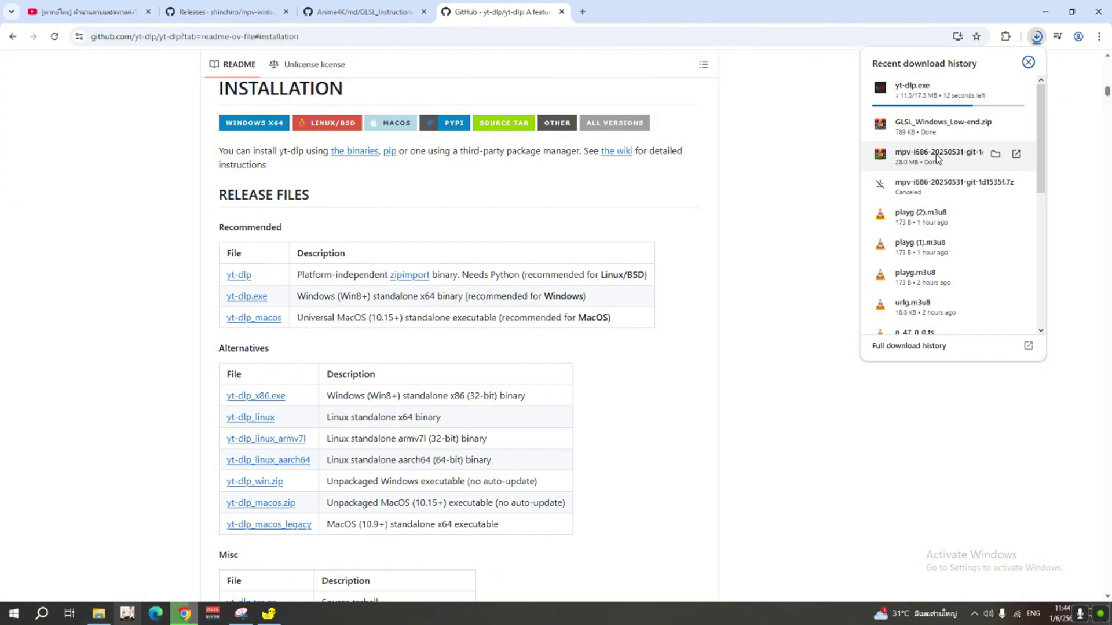
Step: Confirm yt-dlp.exe finished downloading at 17.3 MB and bring Lossless Scaling forward
{"action": "left_click", "coordinate": [823, 352]}
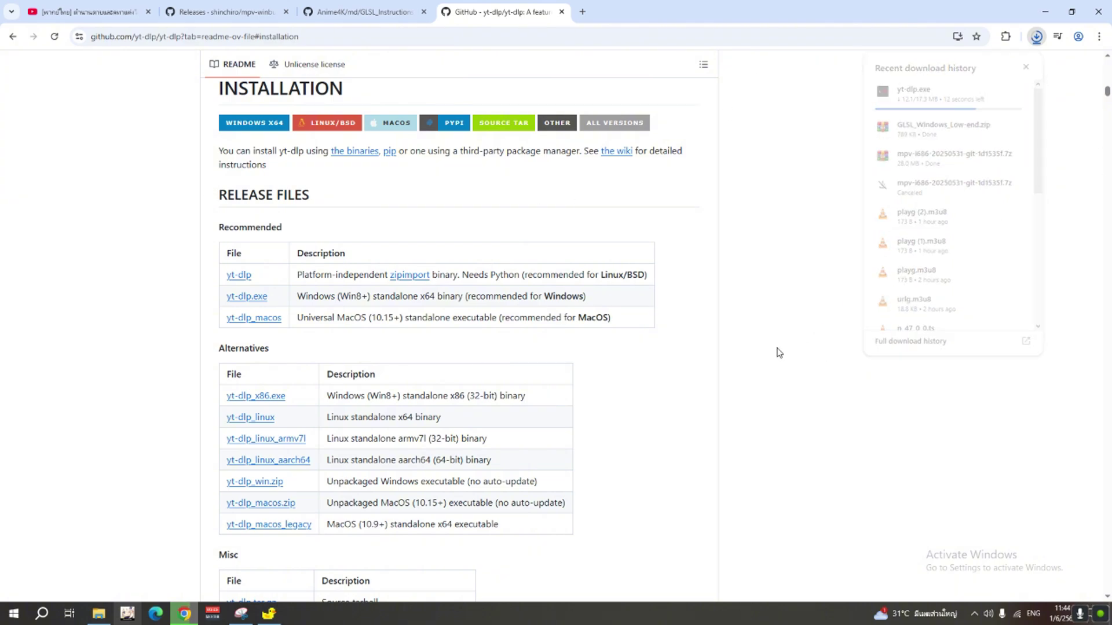
{"action": "scroll", "coordinate": [618, 335], "scroll_direction": "down", "scroll_amount": 4}
{"action": "scroll", "coordinate": [611, 333], "scroll_direction": "up", "scroll_amount": 20}
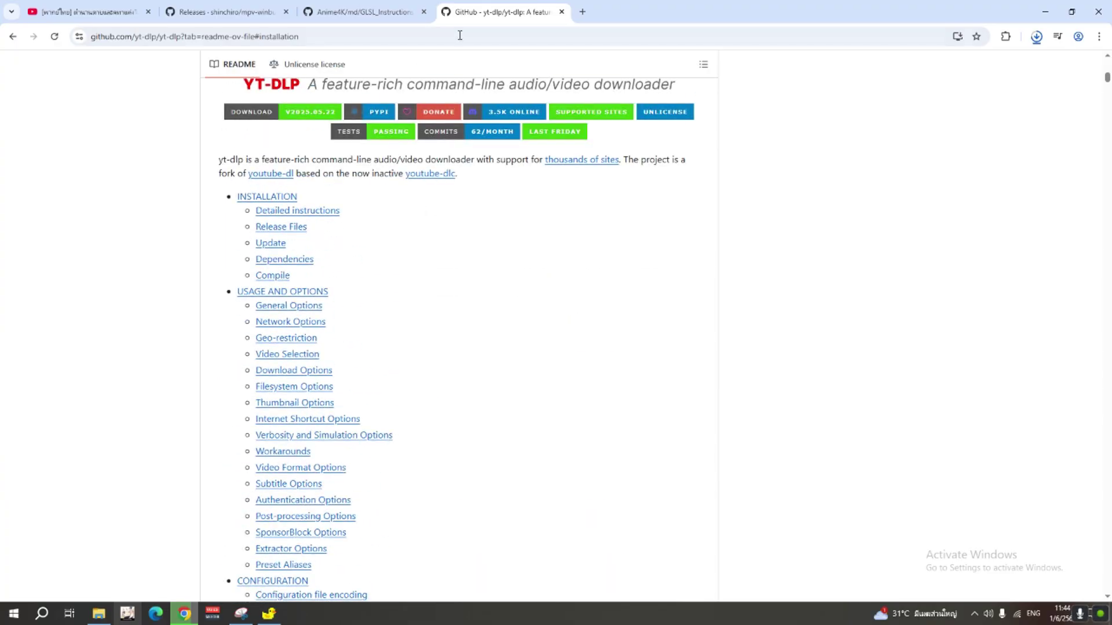
{"action": "scroll", "coordinate": [473, 226], "scroll_direction": "up", "scroll_amount": 10}
{"action": "scroll", "coordinate": [475, 225], "scroll_direction": "down", "scroll_amount": 20}
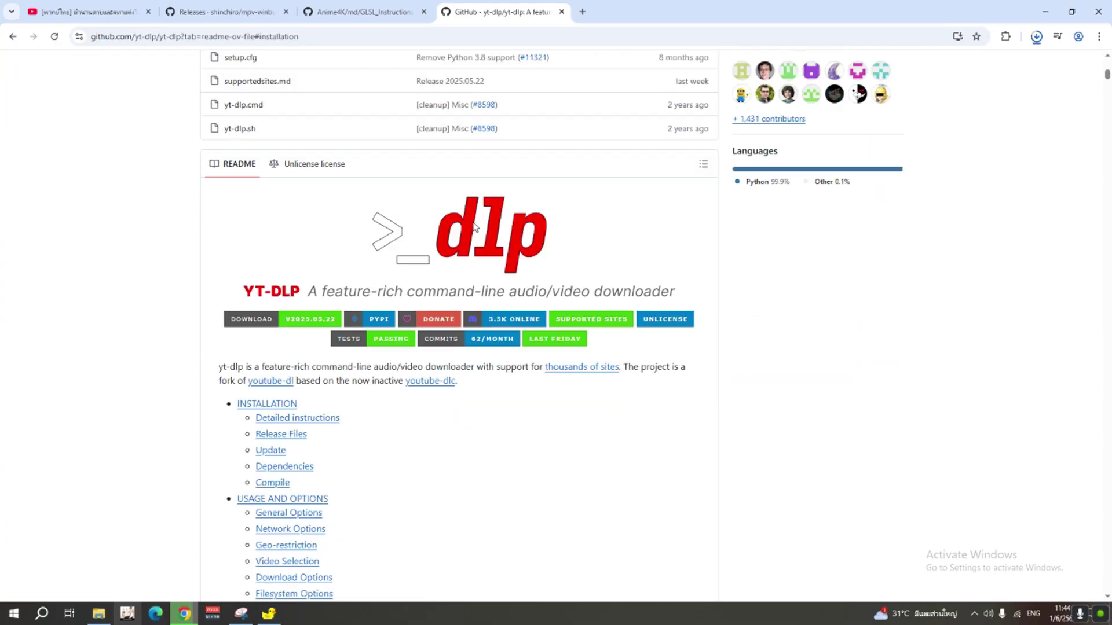
{"action": "scroll", "coordinate": [475, 226], "scroll_direction": "up", "scroll_amount": 15}
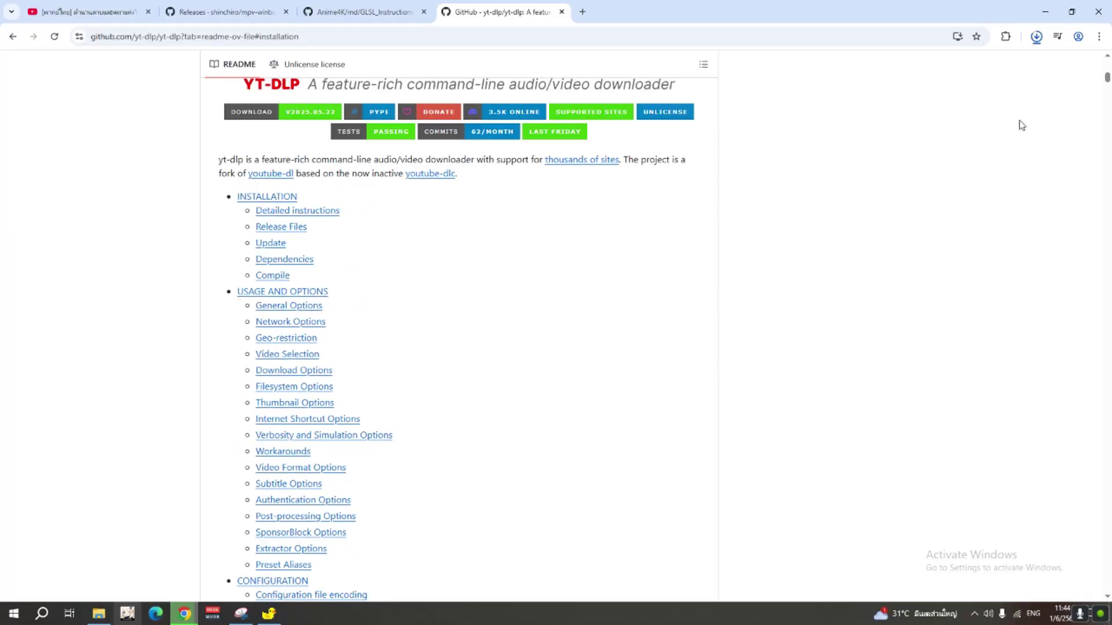
{"action": "left_click", "coordinate": [1036, 36]}
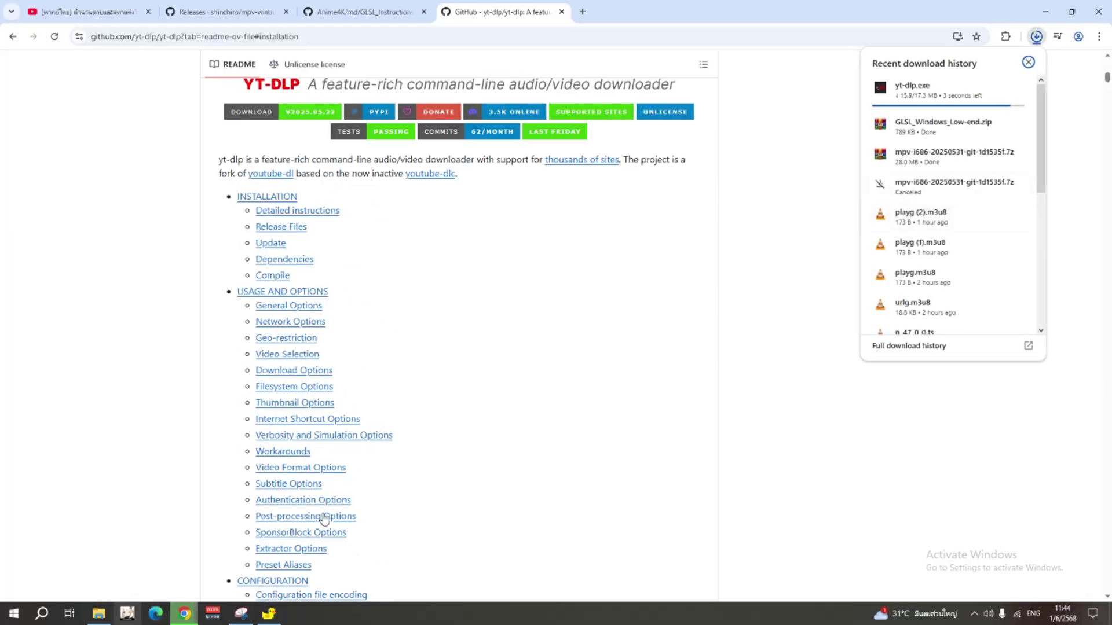
{"action": "left_click", "coordinate": [270, 613]}
{"action": "left_click_drag", "start_coordinate": [523, 27], "coordinate": [748, 147]}
Step: Move the Lossless Scaling window aside and minimize it
{"action": "scroll", "coordinate": [747, 226], "scroll_direction": "down", "scroll_amount": 2}
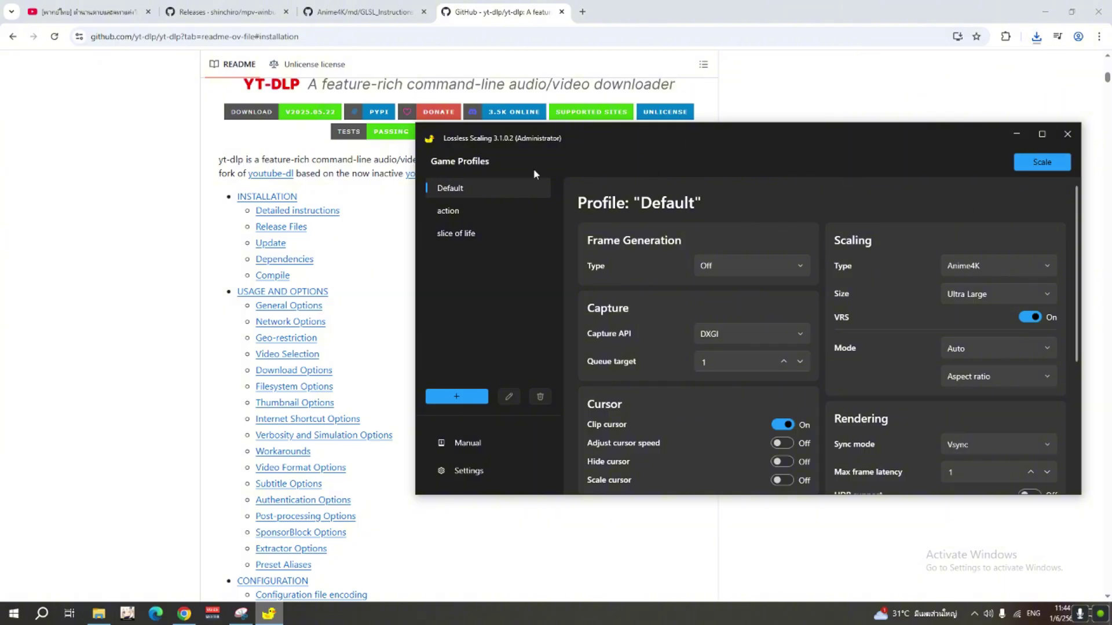
{"action": "left_click_drag", "start_coordinate": [673, 156], "coordinate": [370, 238]}
{"action": "left_click", "coordinate": [184, 614]}
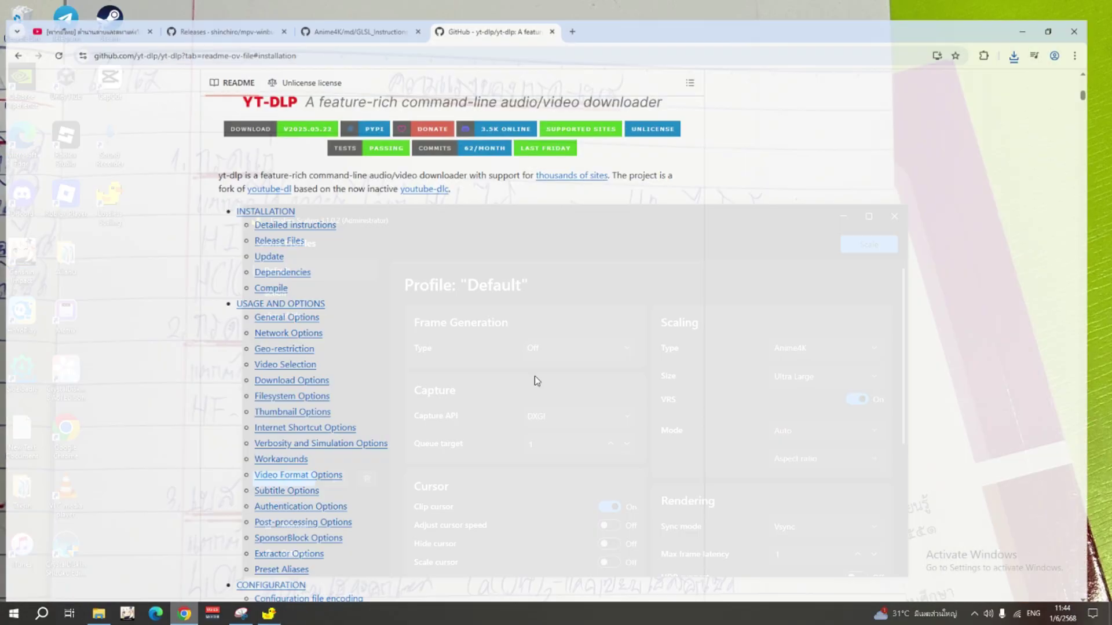
{"action": "left_click", "coordinate": [270, 614]}
{"action": "left_click_drag", "start_coordinate": [689, 219], "coordinate": [762, 239]}
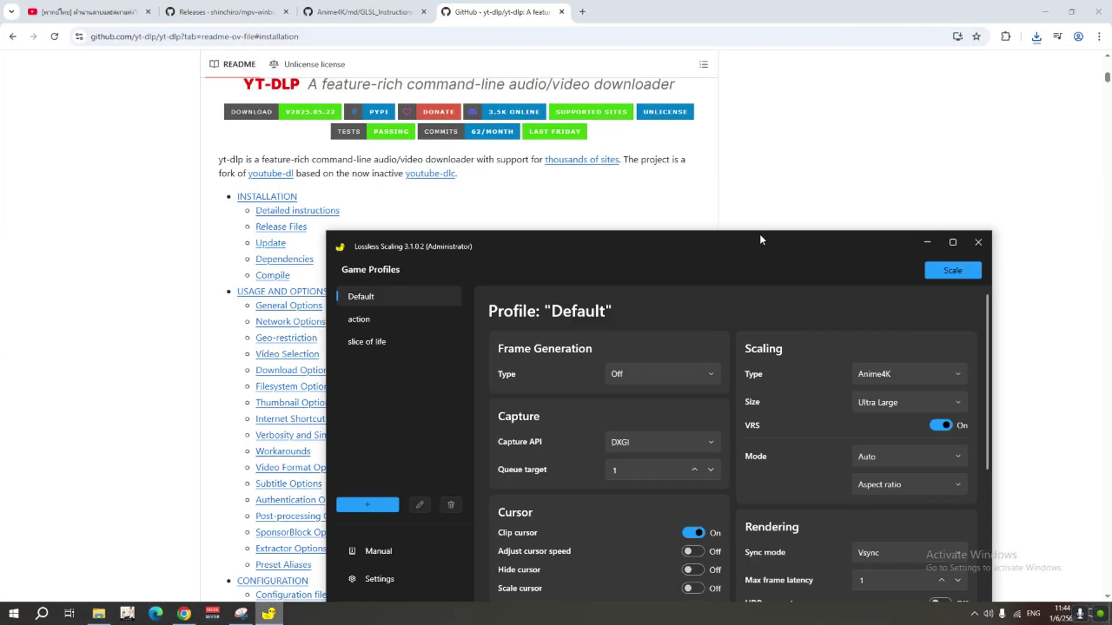
{"action": "left_click", "coordinate": [927, 242]}
Step: Open the Downloads folder containing the finished yt-dlp.exe from Chrome's downloads panel
{"action": "left_click", "coordinate": [1037, 36]}
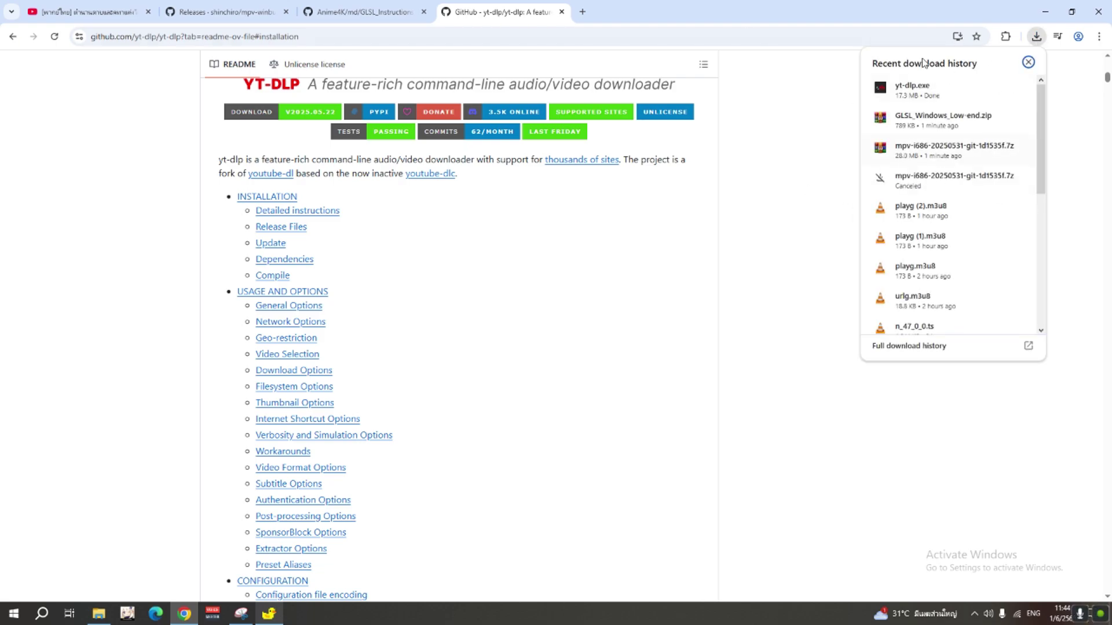
{"action": "mouse_move", "coordinate": [969, 95]}
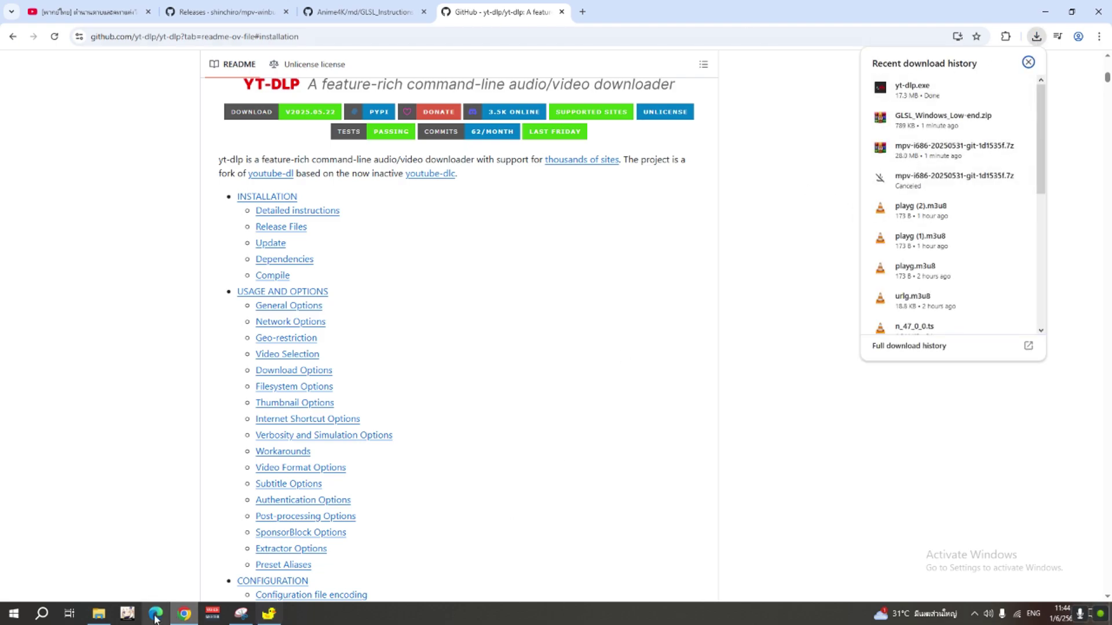
{"action": "left_click", "coordinate": [99, 614]}
Step: Extract GLSL_Windows_Low-end here and the mpv archive into its own folder
{"action": "right_click", "coordinate": [1045, 296]}
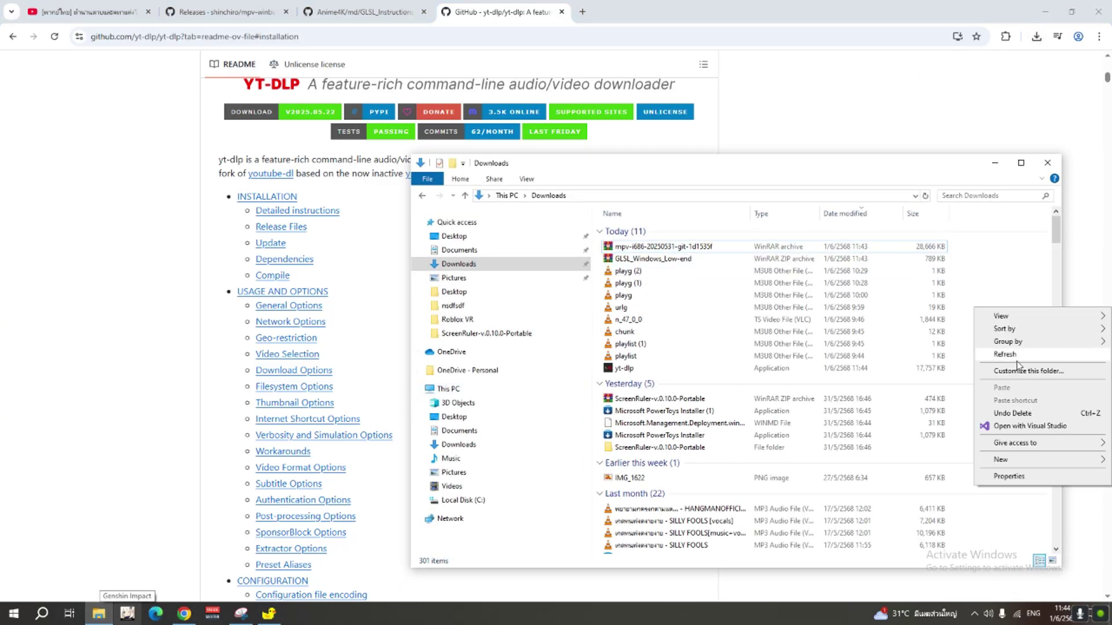
{"action": "left_click", "coordinate": [1000, 355]}
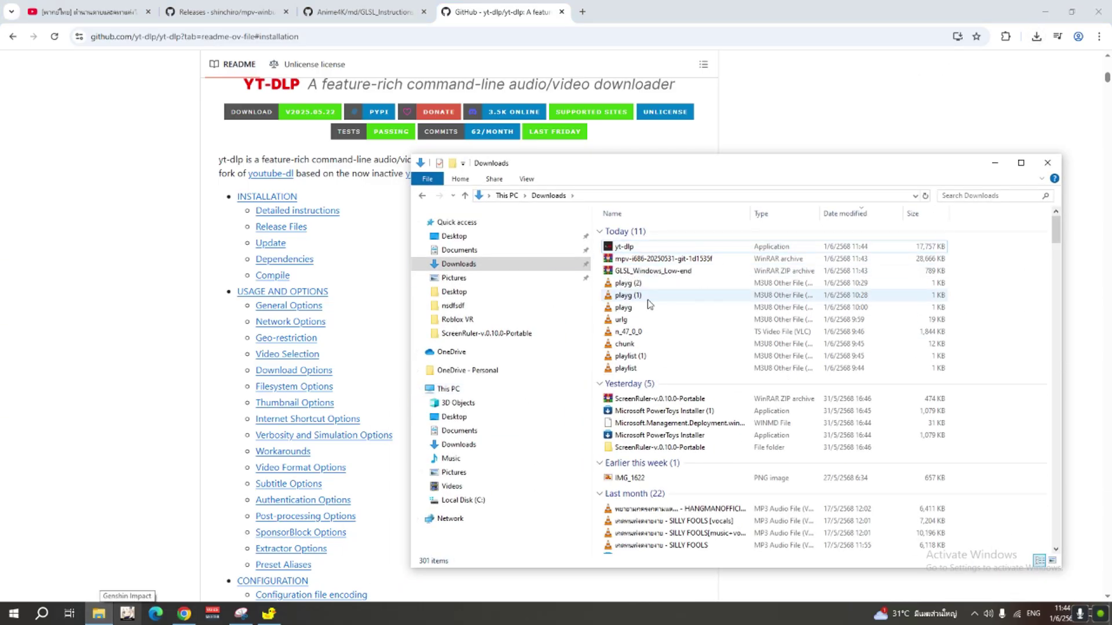
{"action": "left_click", "coordinate": [630, 273]}
{"action": "right_click", "coordinate": [610, 275]}
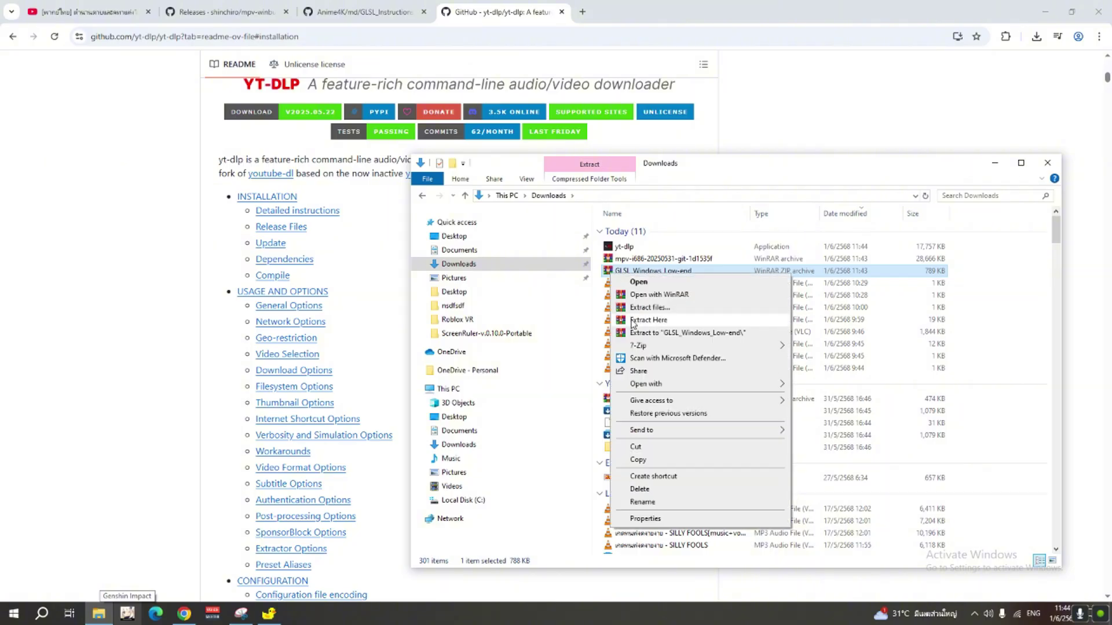
{"action": "left_click", "coordinate": [649, 331]}
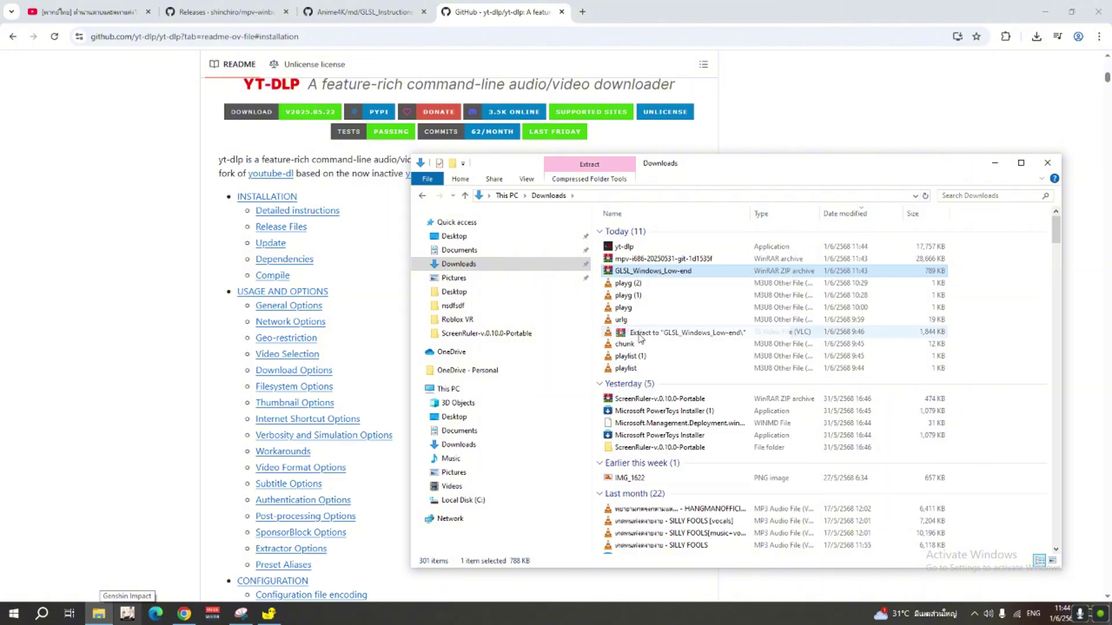
{"action": "left_click", "coordinate": [627, 261]}
{"action": "right_click", "coordinate": [628, 262]}
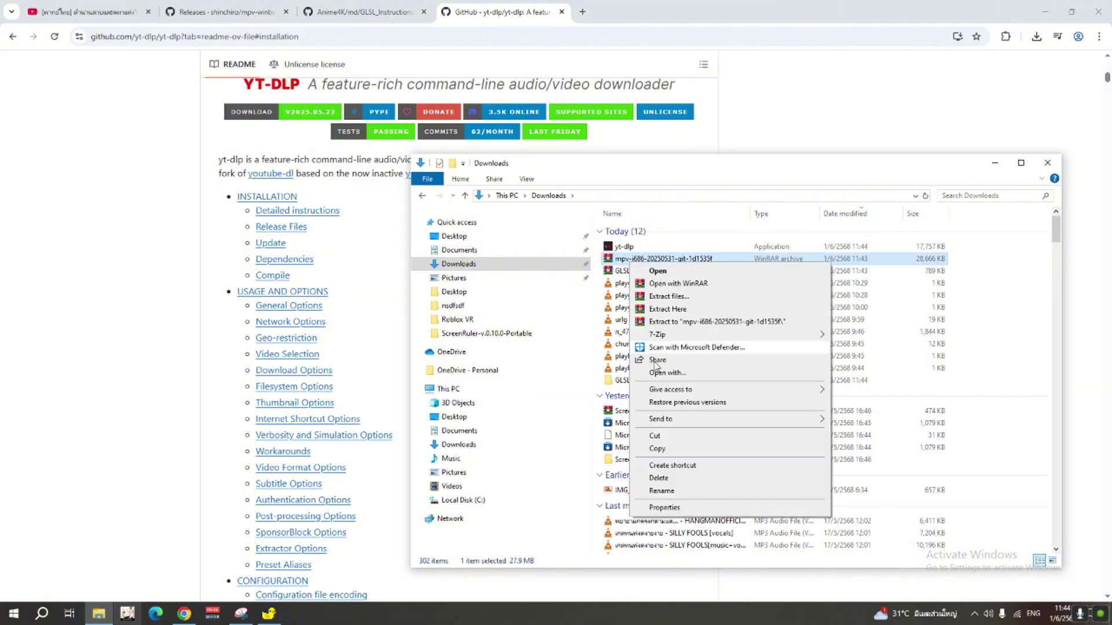
{"action": "left_click", "coordinate": [712, 322]}
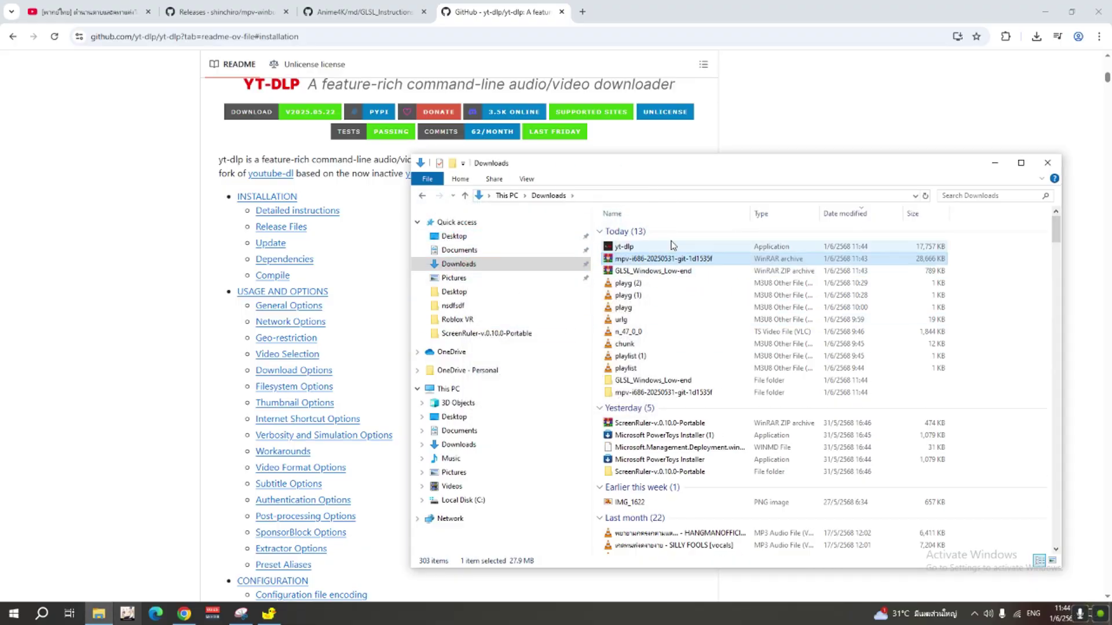
{"action": "right_click", "coordinate": [1005, 334]}
{"action": "left_click", "coordinate": [1004, 376]}
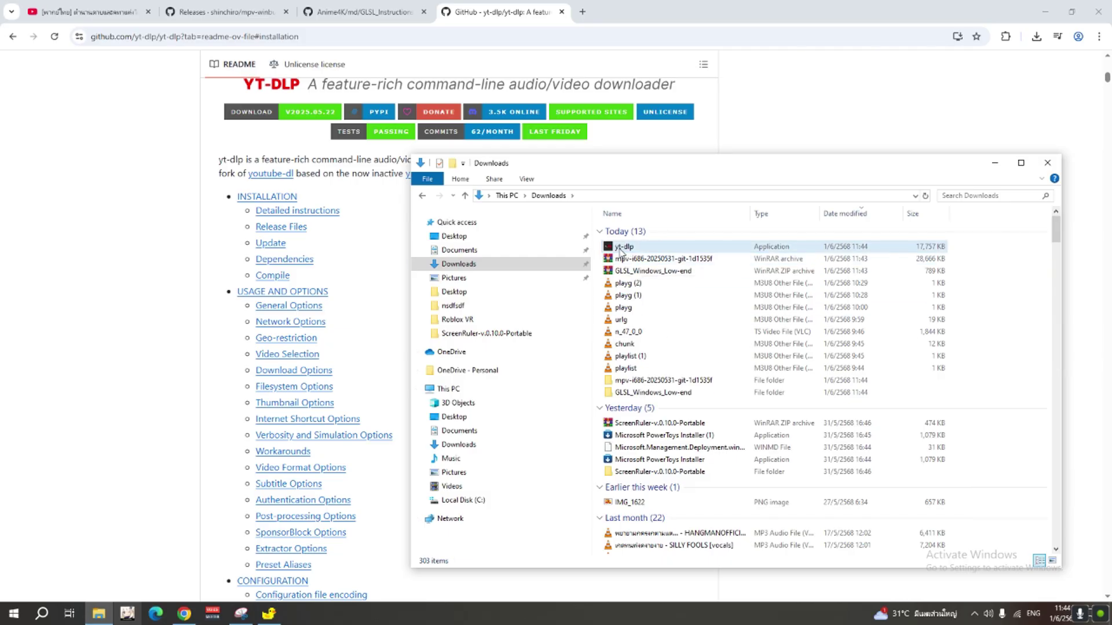
{"action": "left_click_drag", "start_coordinate": [624, 247], "coordinate": [660, 381]}
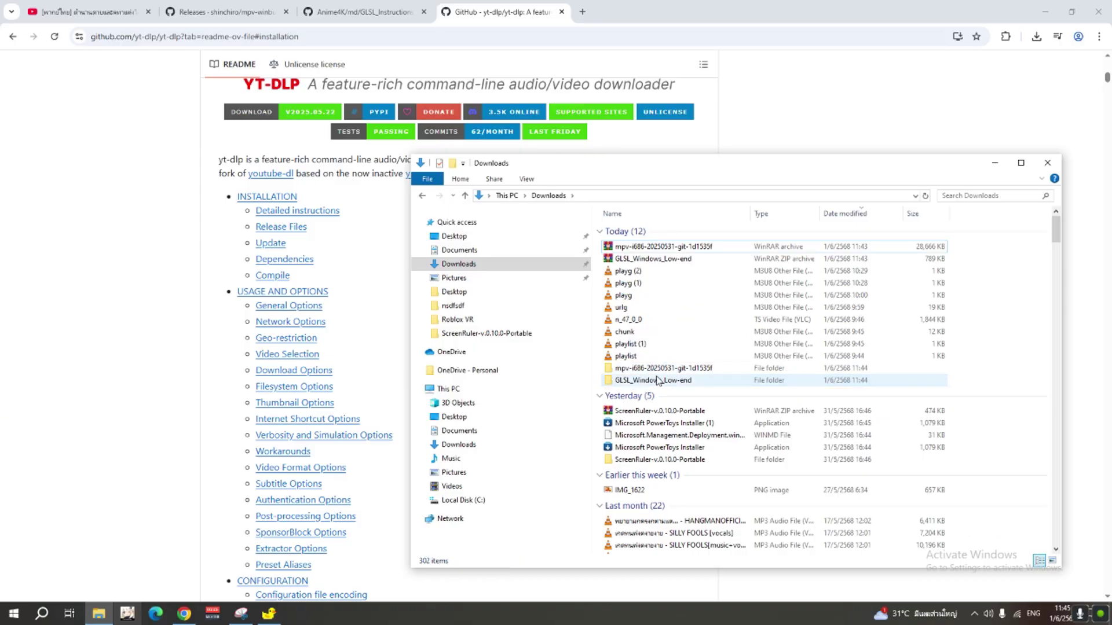
{"action": "double_click", "coordinate": [660, 368]}
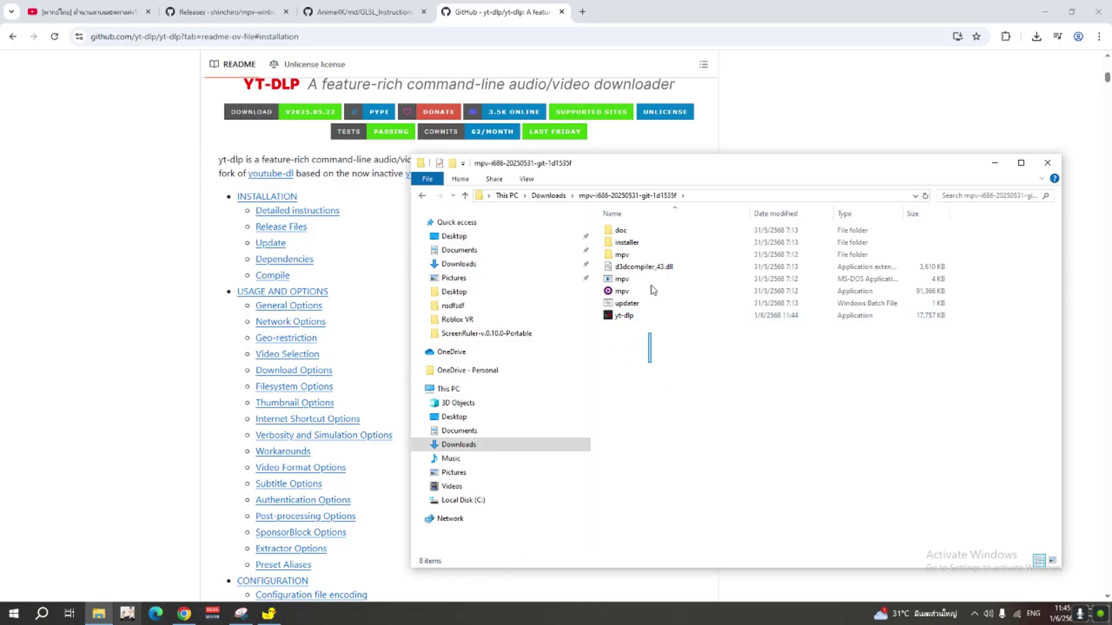
Step: Open the installer subfolder inside the extracted mpv folder
{"action": "left_click_drag", "start_coordinate": [653, 290], "coordinate": [631, 229]}
{"action": "double_click", "coordinate": [628, 242]}
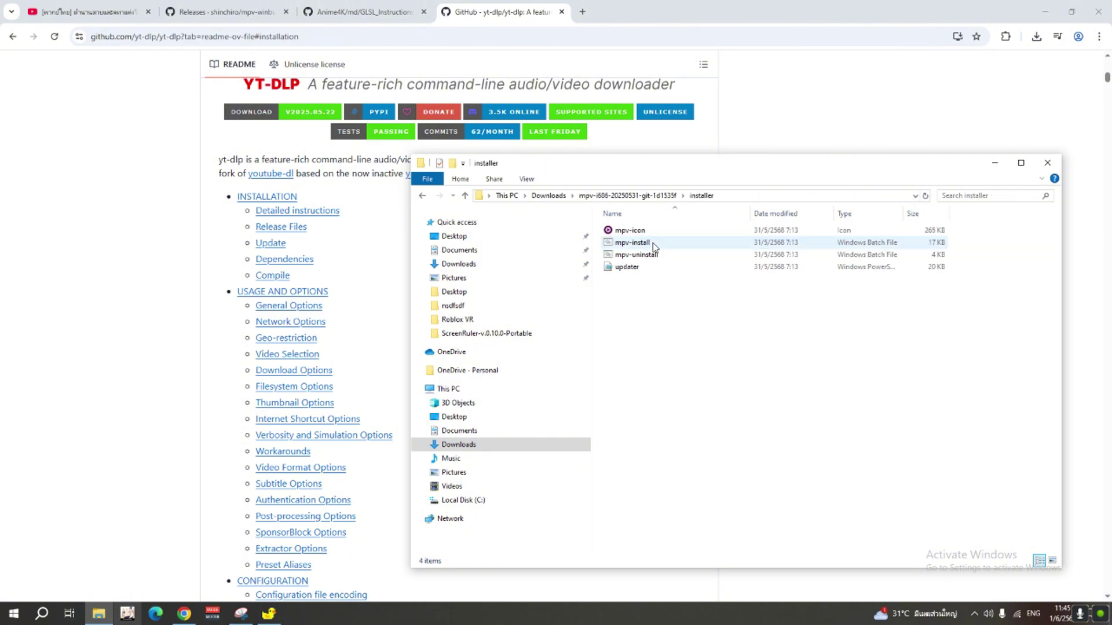
{"action": "key", "text": "BackSpace"}
{"action": "double_click", "coordinate": [622, 242]}
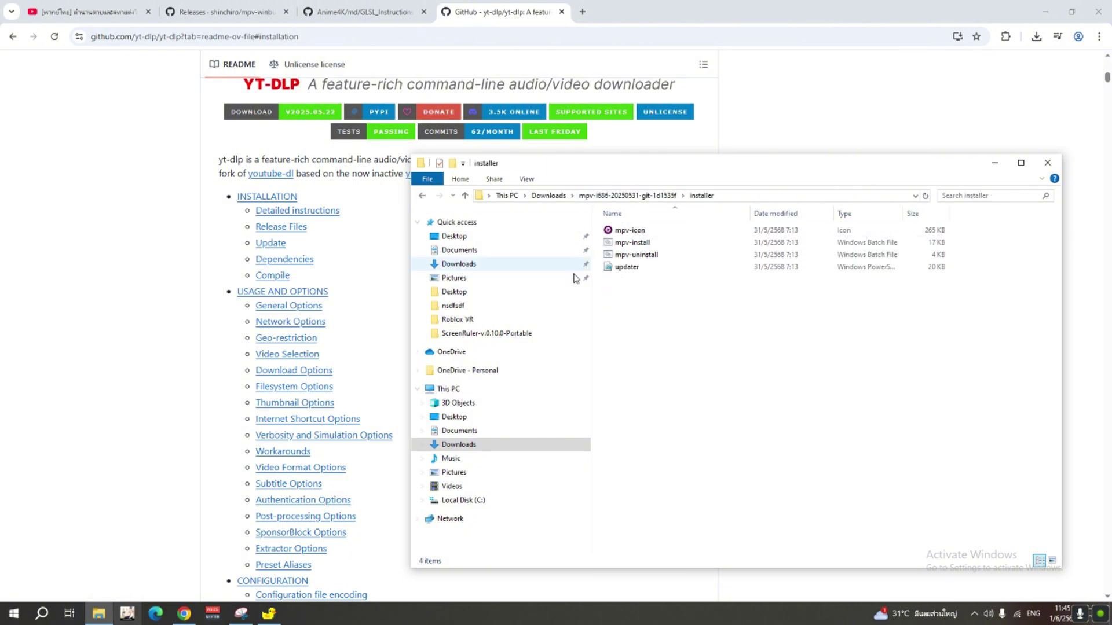
{"action": "key", "text": "BackSpace"}
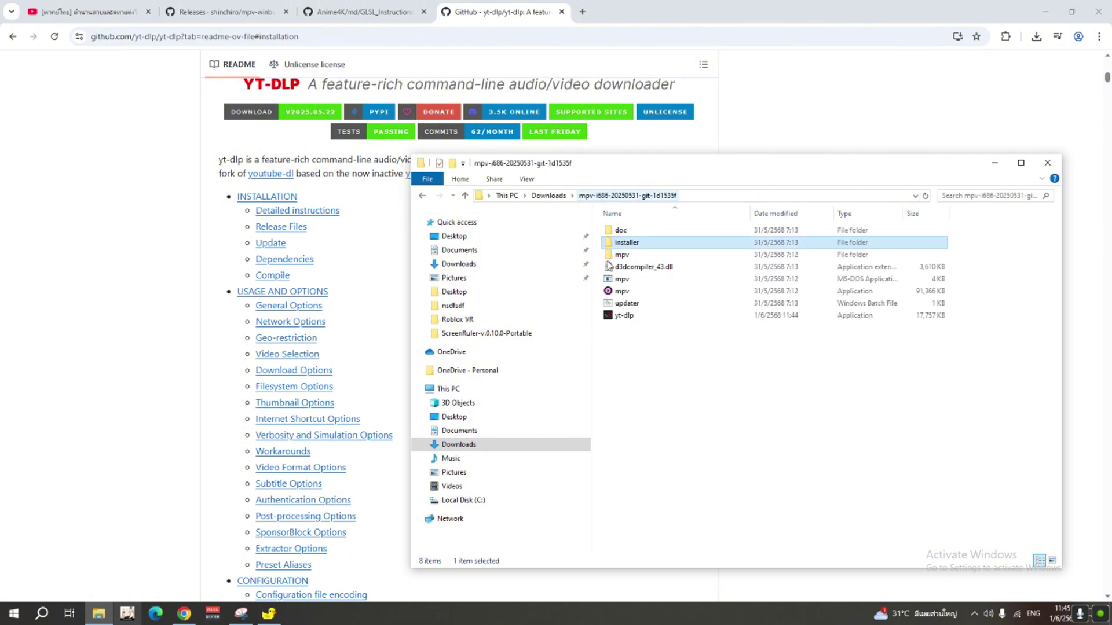
{"action": "double_click", "coordinate": [636, 246]}
Step: Run mpv-install.bat as administrator from its context menu
{"action": "left_click", "coordinate": [637, 243]}
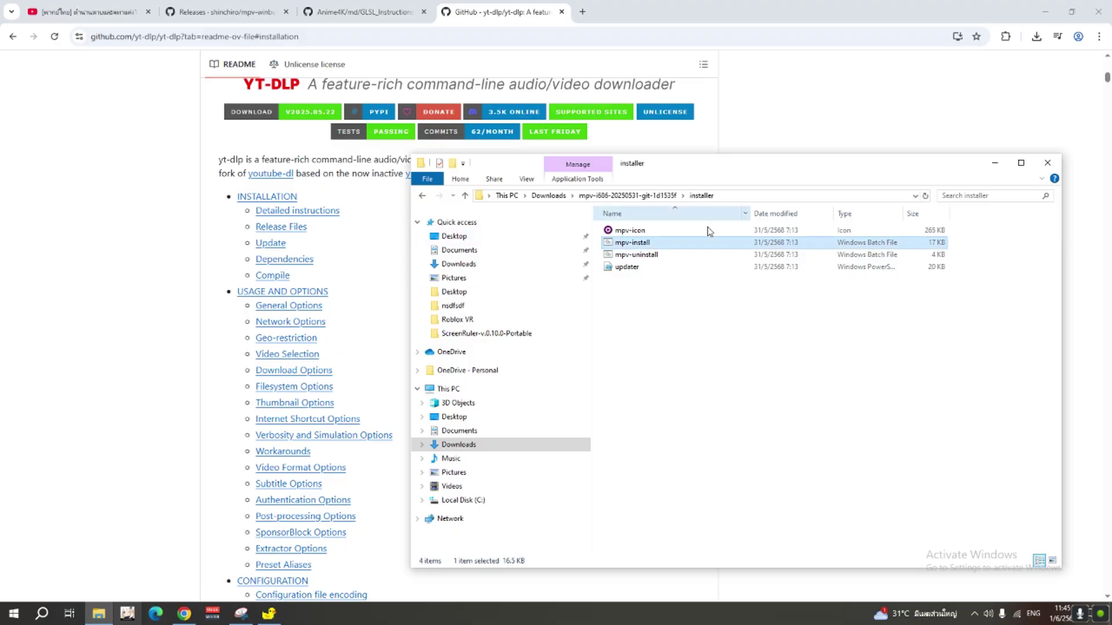
{"action": "left_click", "coordinate": [708, 321]}
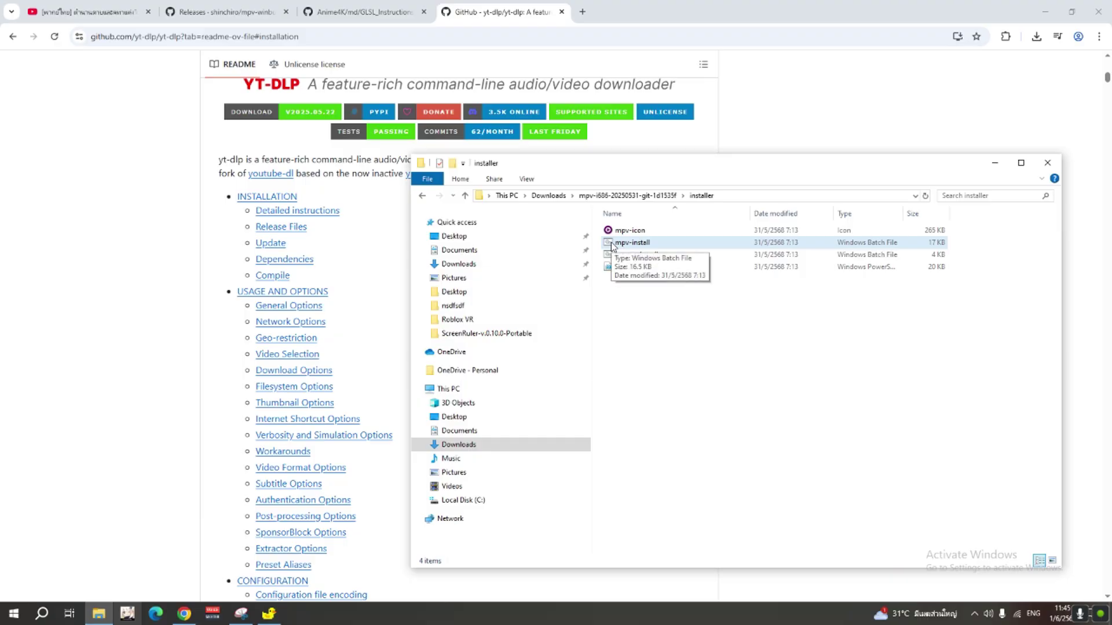
{"action": "right_click", "coordinate": [630, 244]}
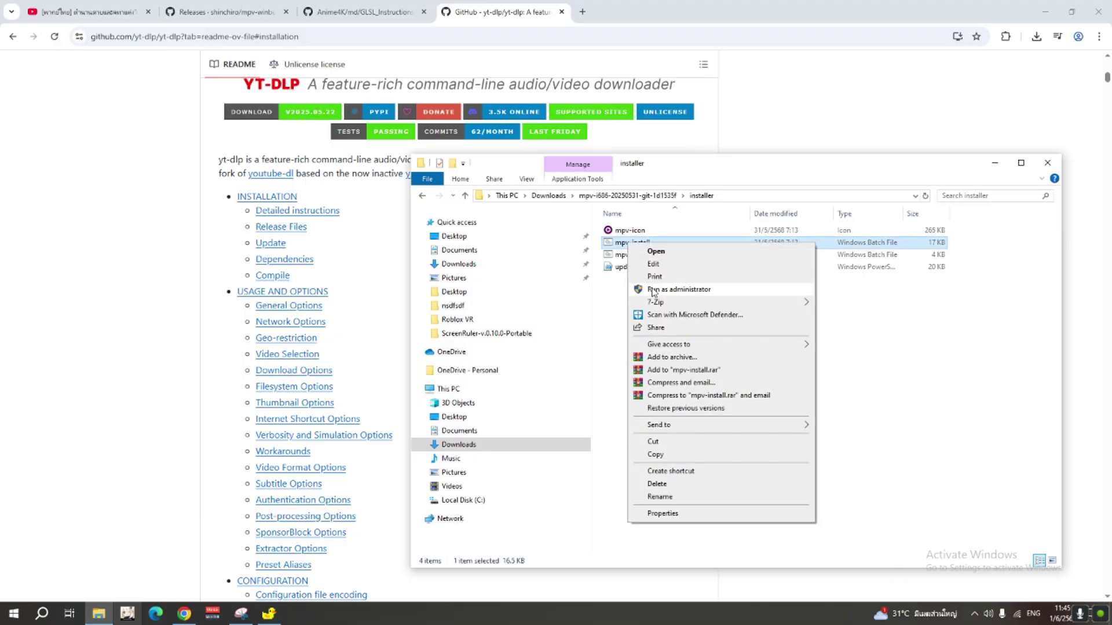
{"action": "left_click", "coordinate": [652, 290]}
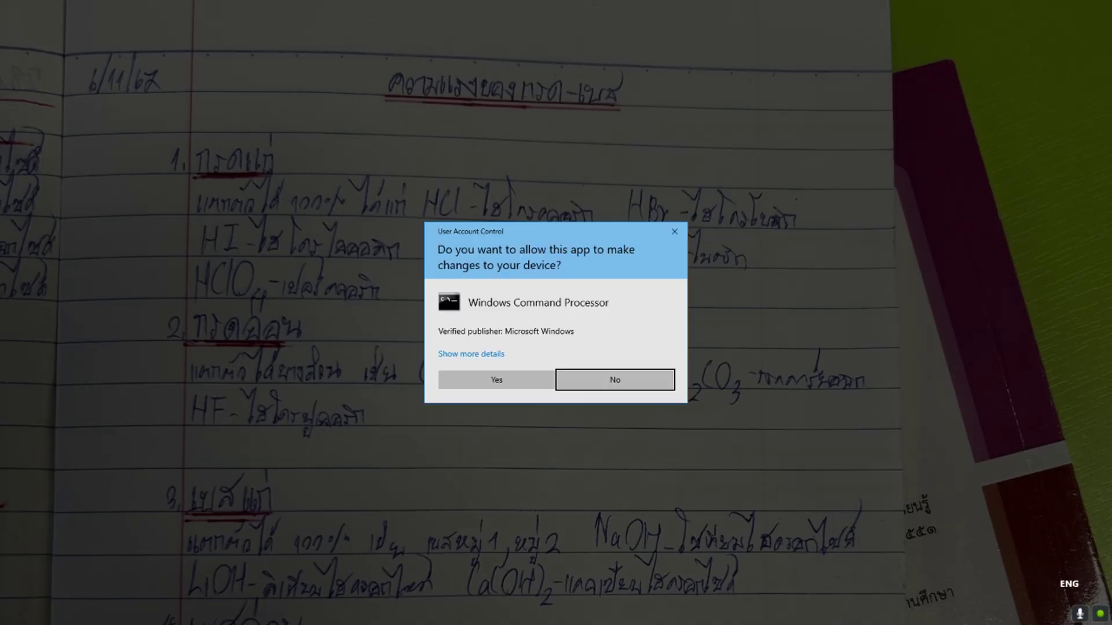
Step: Approve the UAC prompt so the mpv install script runs in Command Prompt
{"action": "key", "text": "alt+y"}
{"action": "left_click_drag", "start_coordinate": [316, 149], "coordinate": [597, 289]}
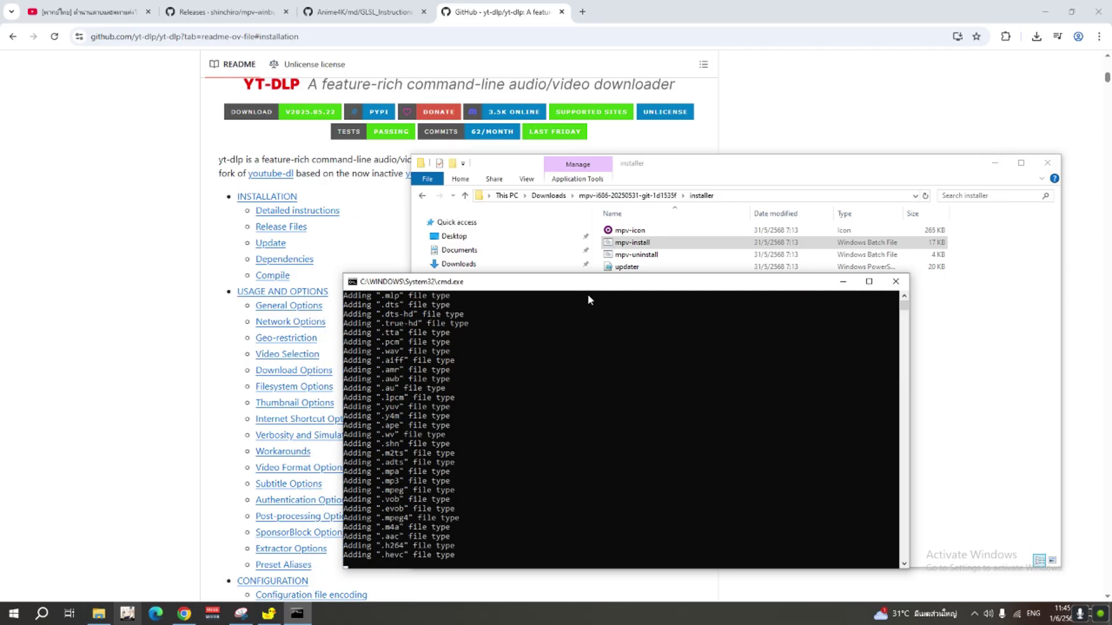
{"action": "scroll", "coordinate": [582, 318], "scroll_direction": "down", "scroll_amount": 5}
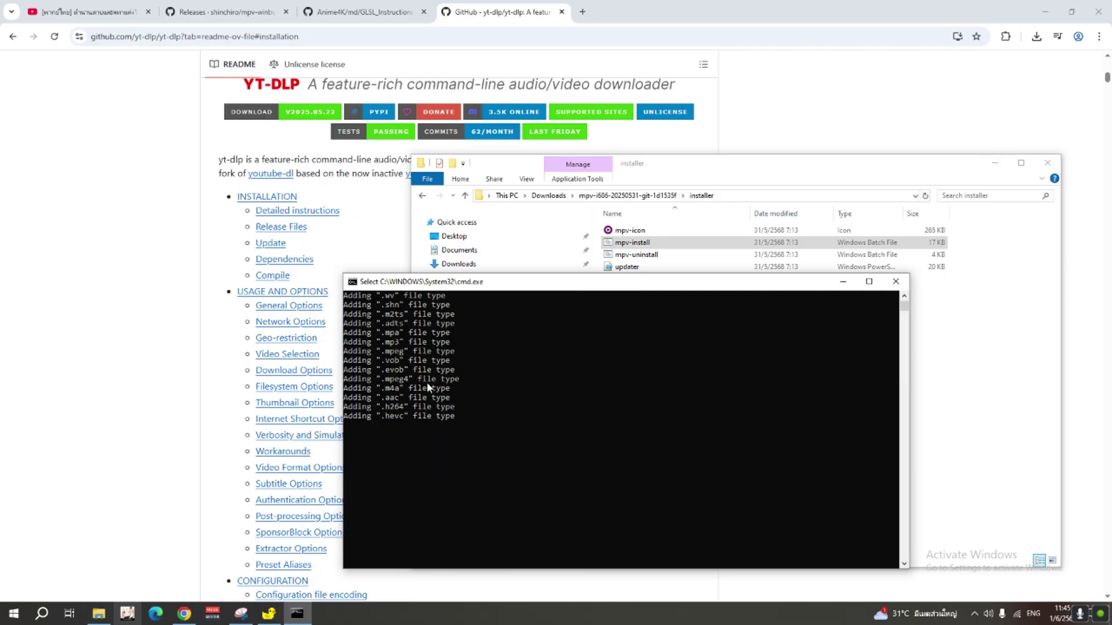
{"action": "left_click_drag", "start_coordinate": [611, 294], "coordinate": [576, 253]}
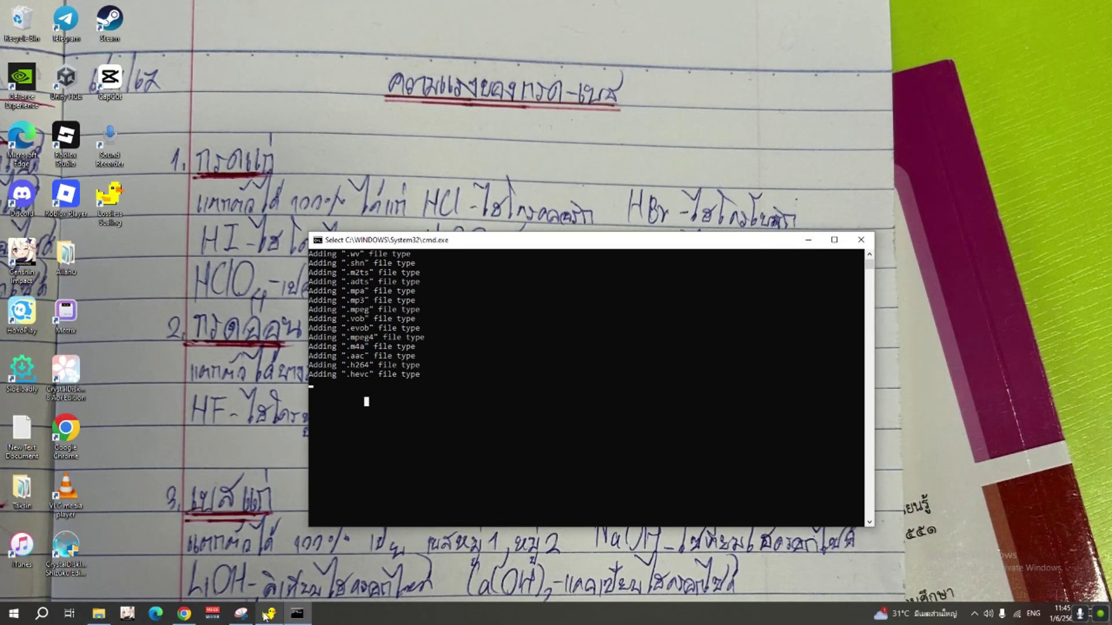
{"action": "left_click", "coordinate": [99, 612]}
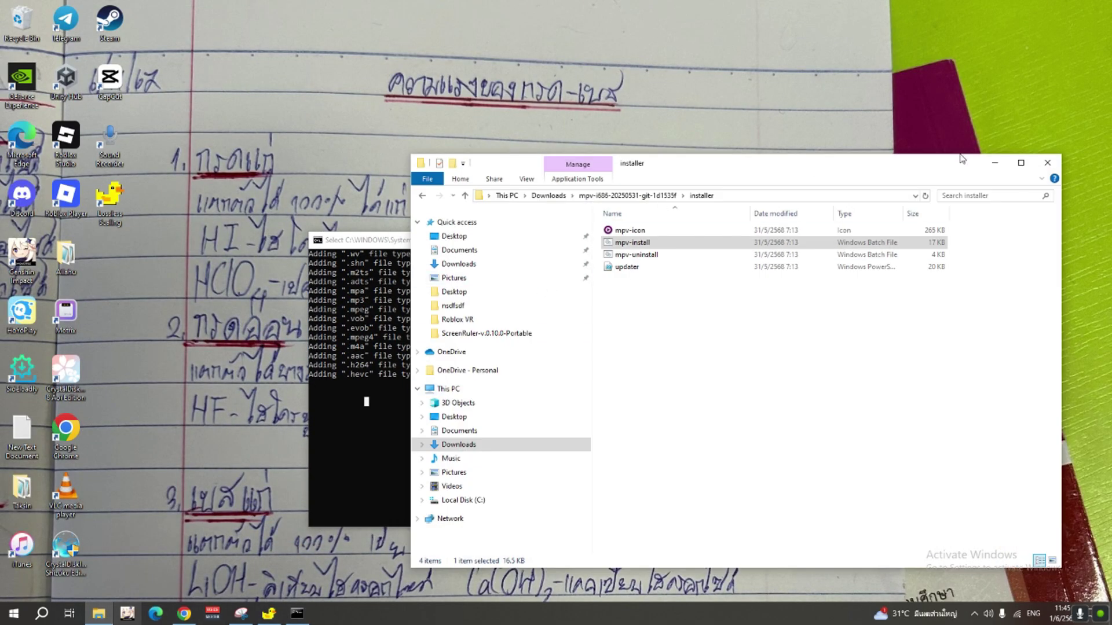
{"action": "left_click", "coordinate": [1020, 163]}
{"action": "left_click", "coordinate": [297, 613]}
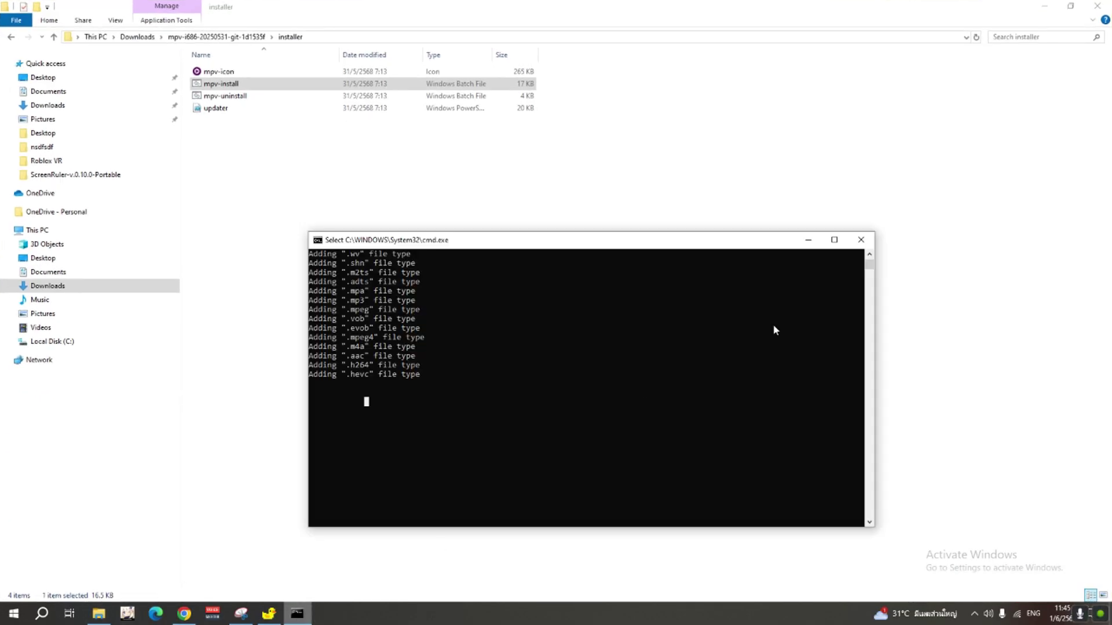
{"action": "left_click_drag", "start_coordinate": [517, 243], "coordinate": [633, 183]}
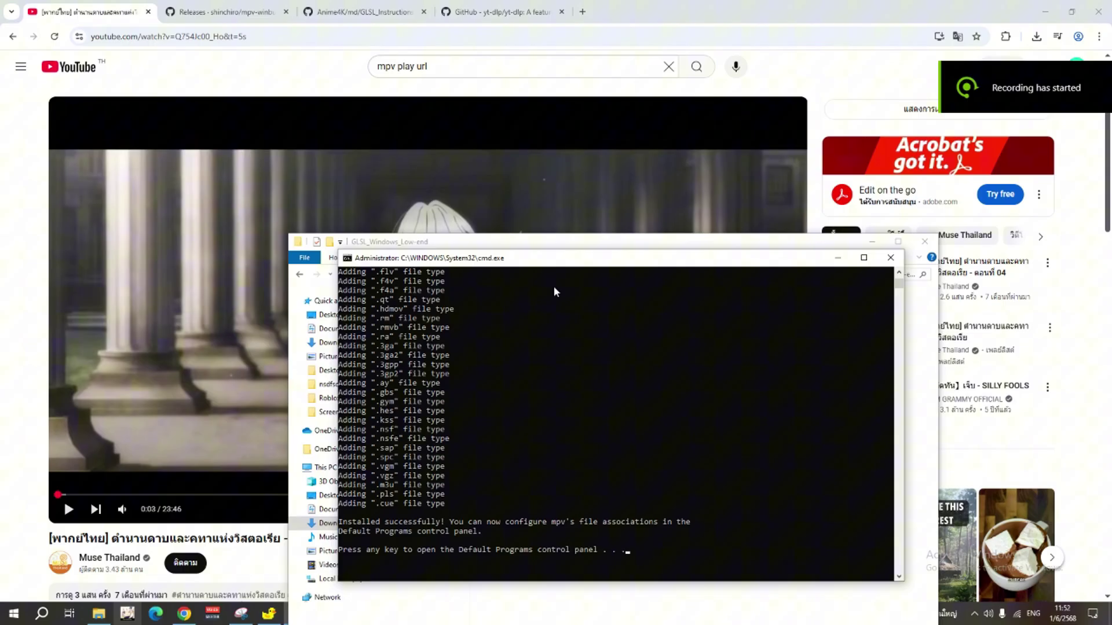
Step: Confirm the 'Installed successfully' message and close the Command Prompt window
{"action": "key", "text": "alt+Tab"}
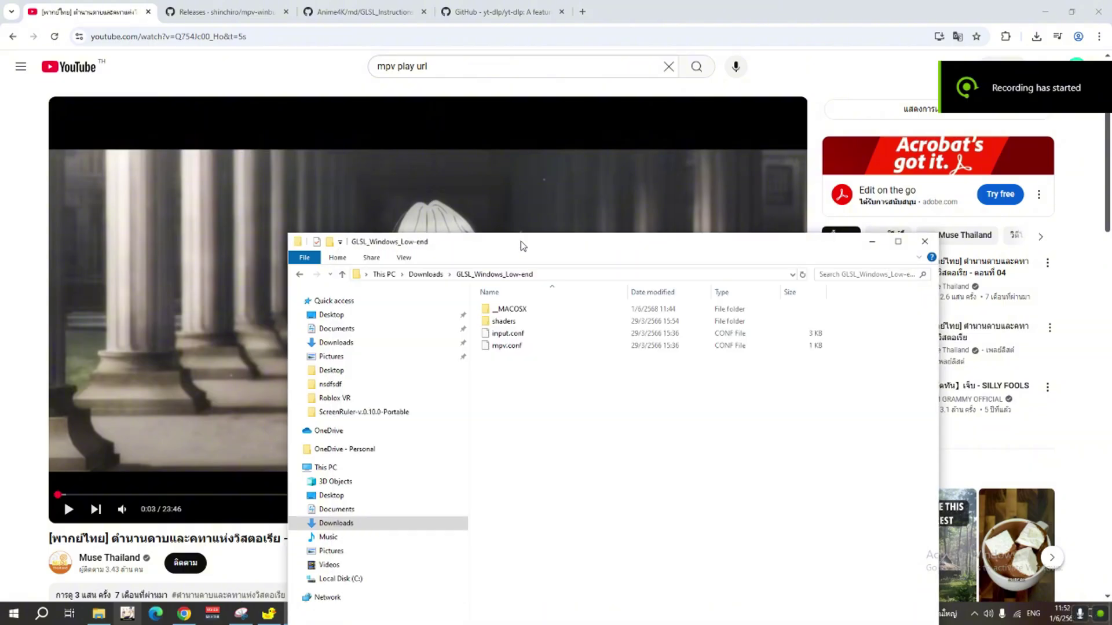
{"action": "left_click_drag", "start_coordinate": [527, 244], "coordinate": [650, 298]}
{"action": "left_click", "coordinate": [992, 294]}
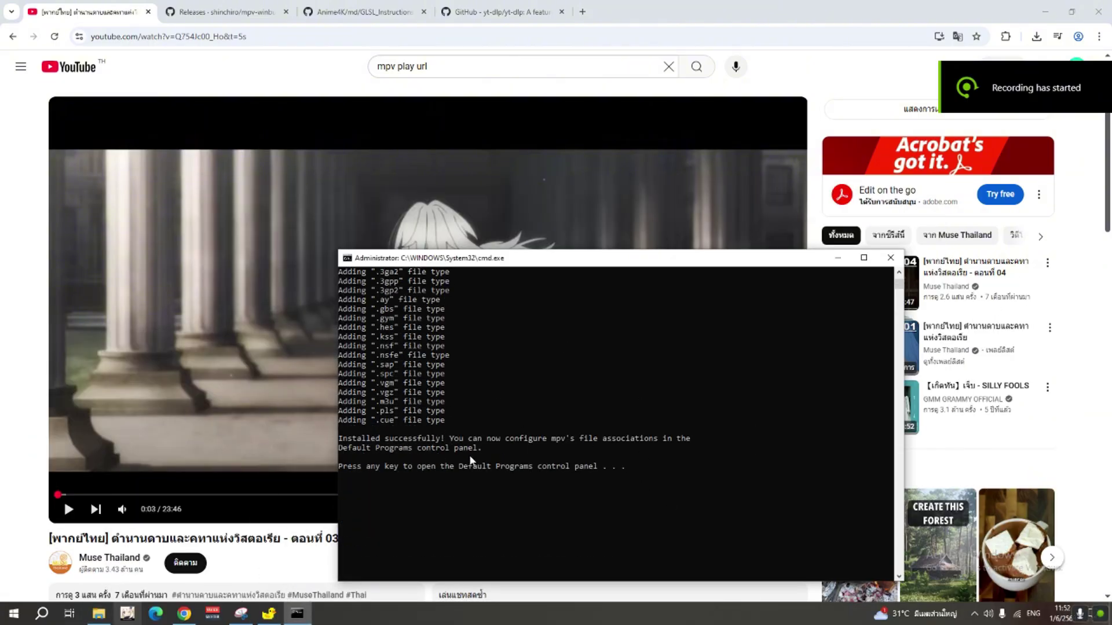
{"action": "left_click_drag", "start_coordinate": [690, 466], "coordinate": [843, 364]}
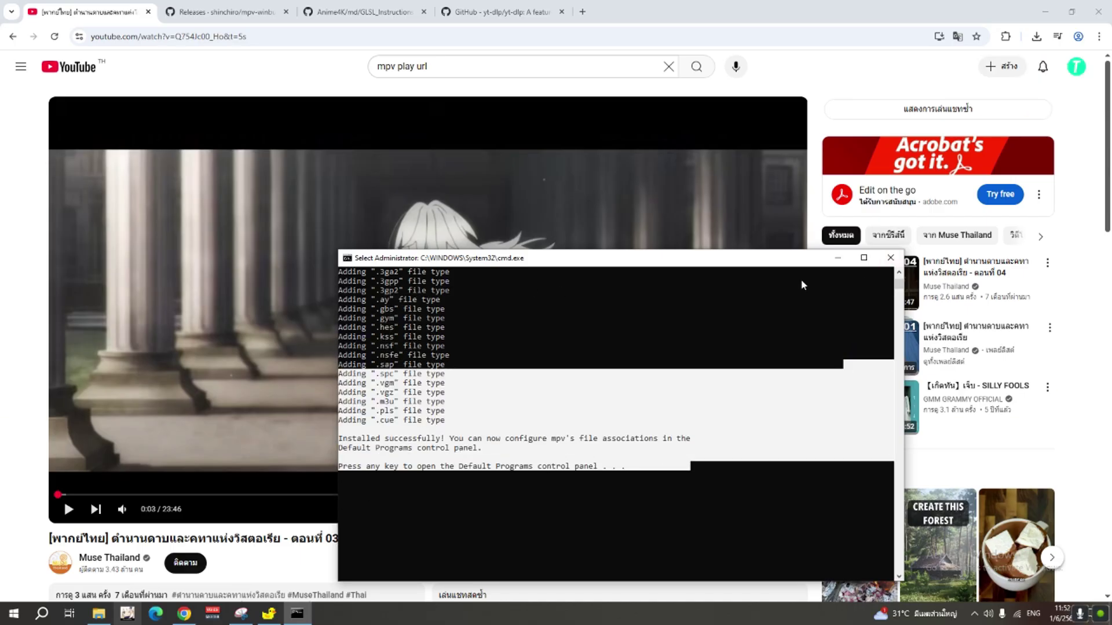
{"action": "left_click", "coordinate": [891, 258]}
Step: Maximize Explorer, reopen GLSL_Windows_Low-end, and cut the shaders folder, input.conf and mpv.conf
{"action": "left_click", "coordinate": [109, 609]}
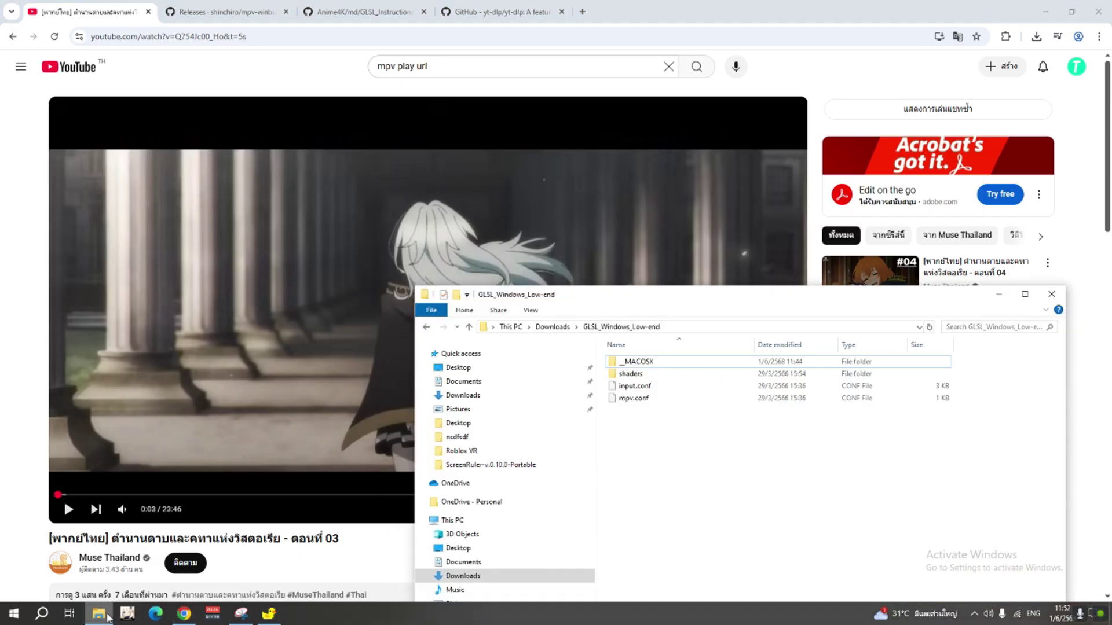
{"action": "left_click_drag", "start_coordinate": [636, 301], "coordinate": [439, 2]}
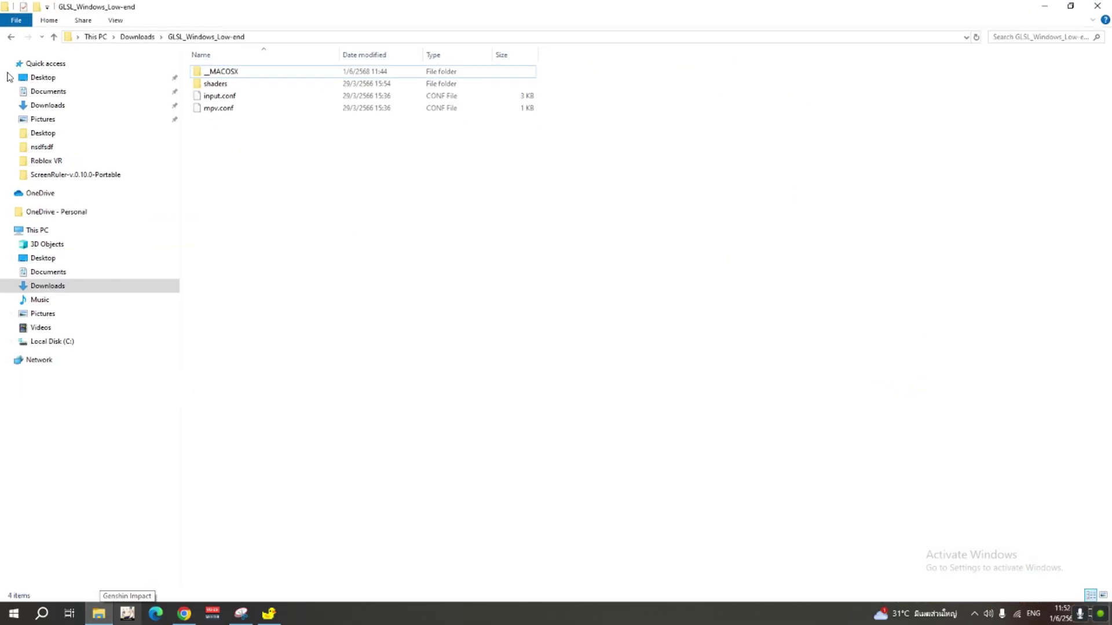
{"action": "left_click_drag", "start_coordinate": [217, 156], "coordinate": [203, 81]}
{"action": "left_click", "coordinate": [137, 37]}
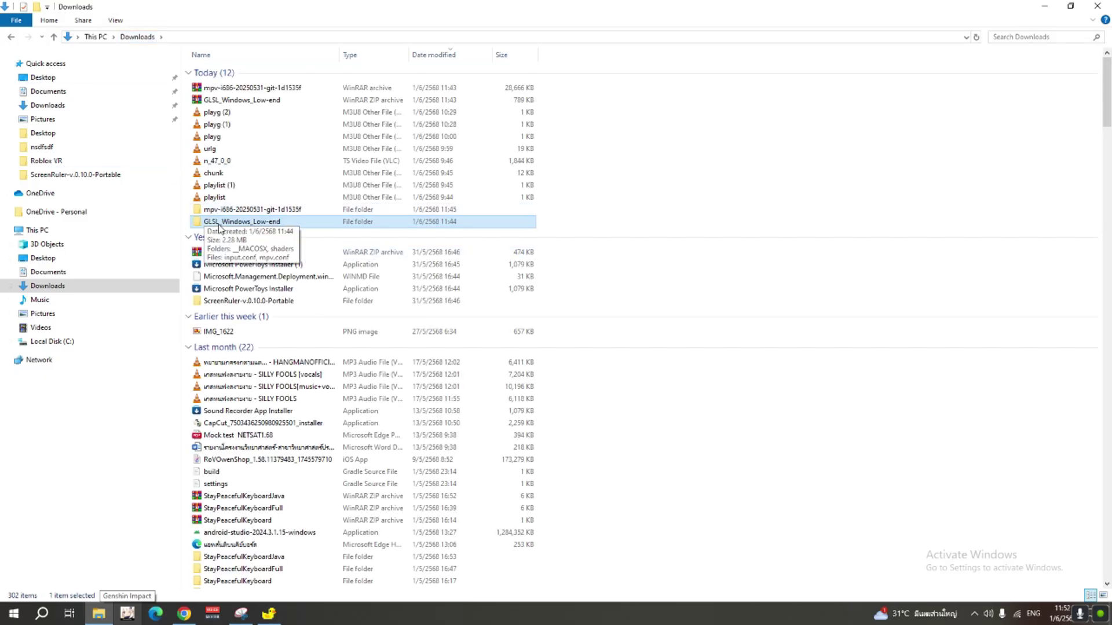
{"action": "double_click", "coordinate": [212, 222]}
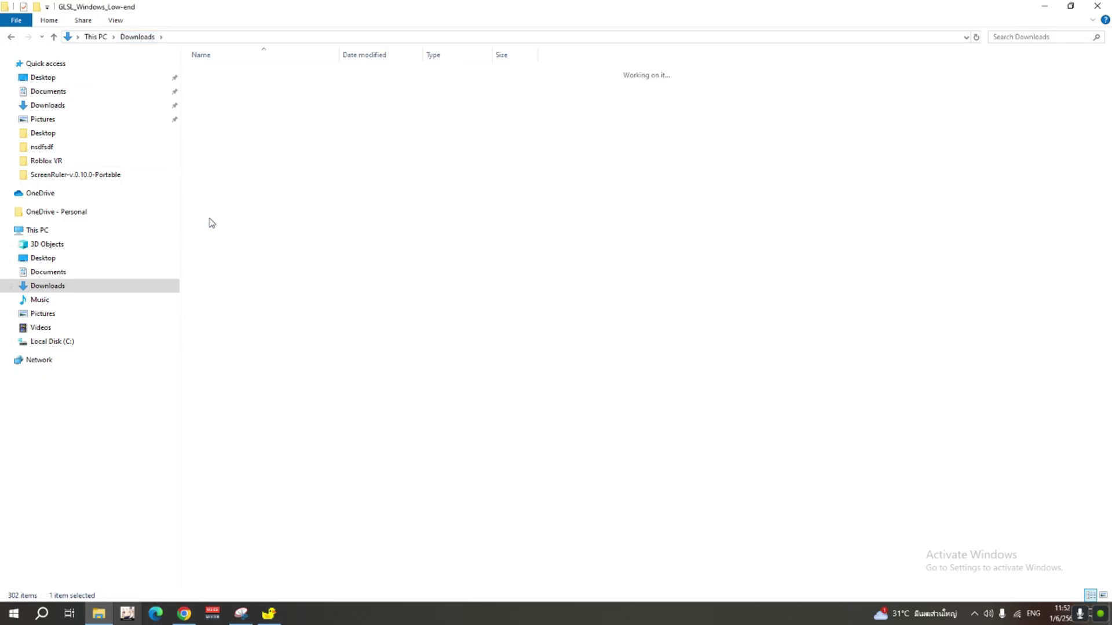
{"action": "left_click_drag", "start_coordinate": [231, 144], "coordinate": [210, 81]}
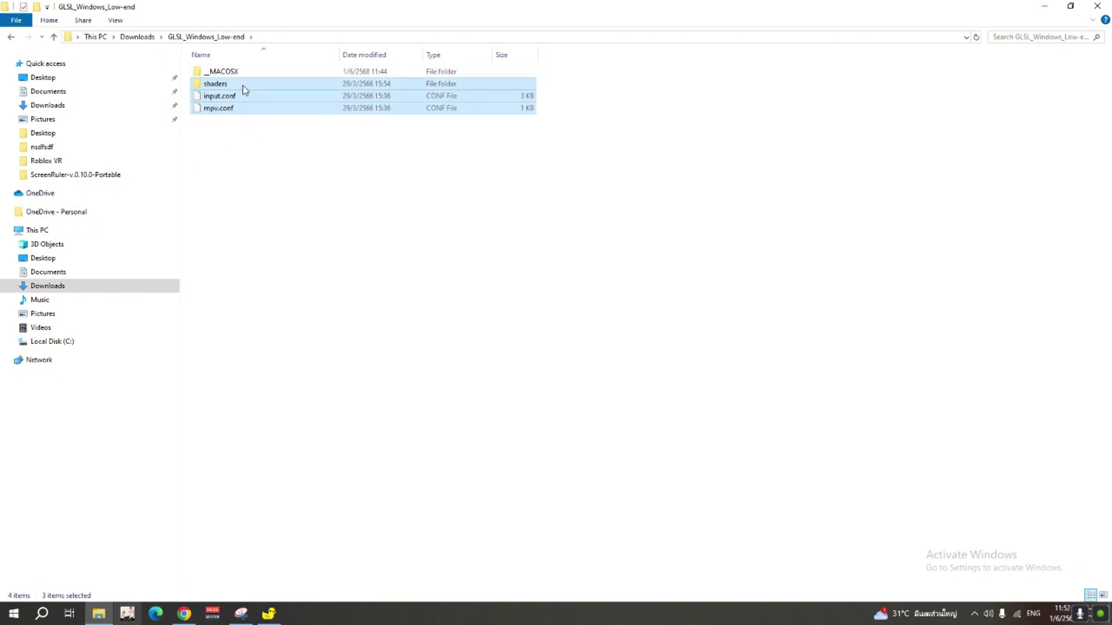
{"action": "right_click", "coordinate": [242, 86]}
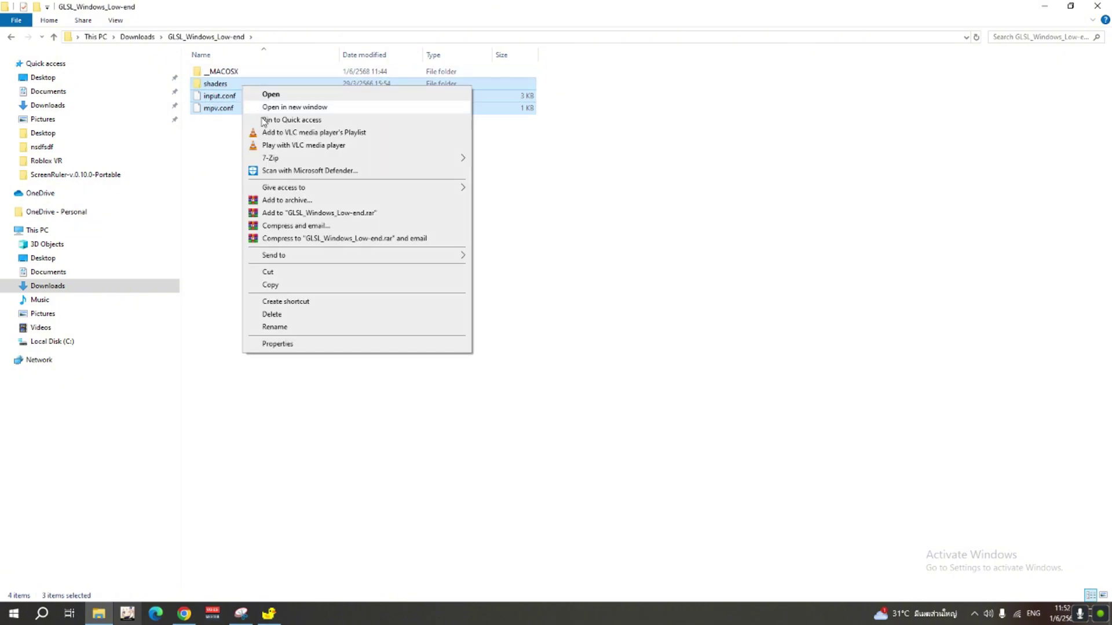
{"action": "left_click", "coordinate": [270, 274]}
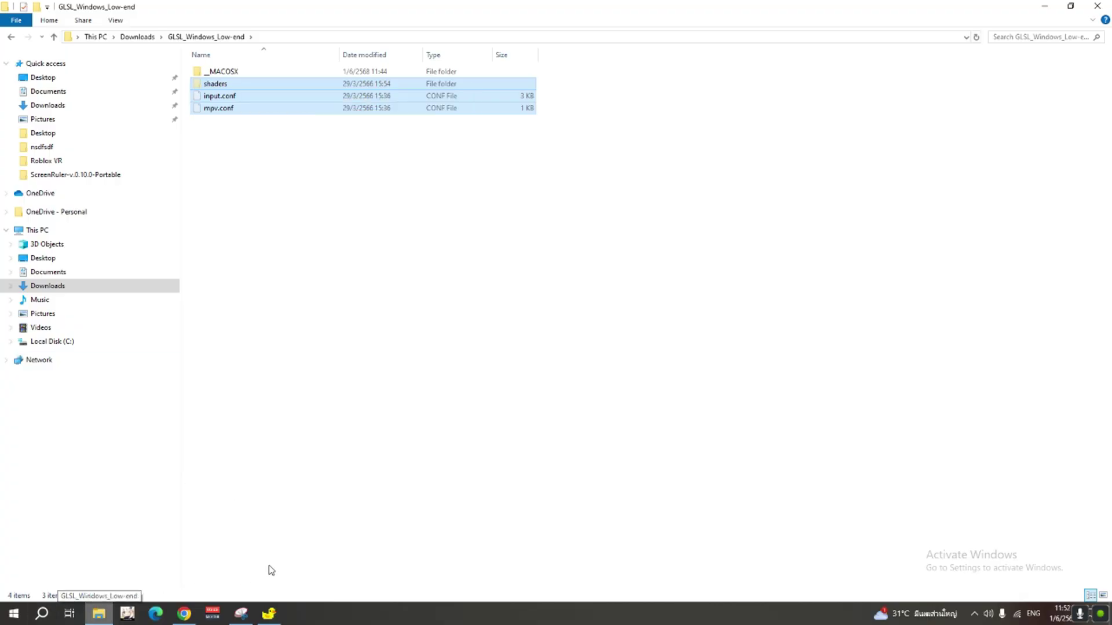
{"action": "key", "text": "super+r"}
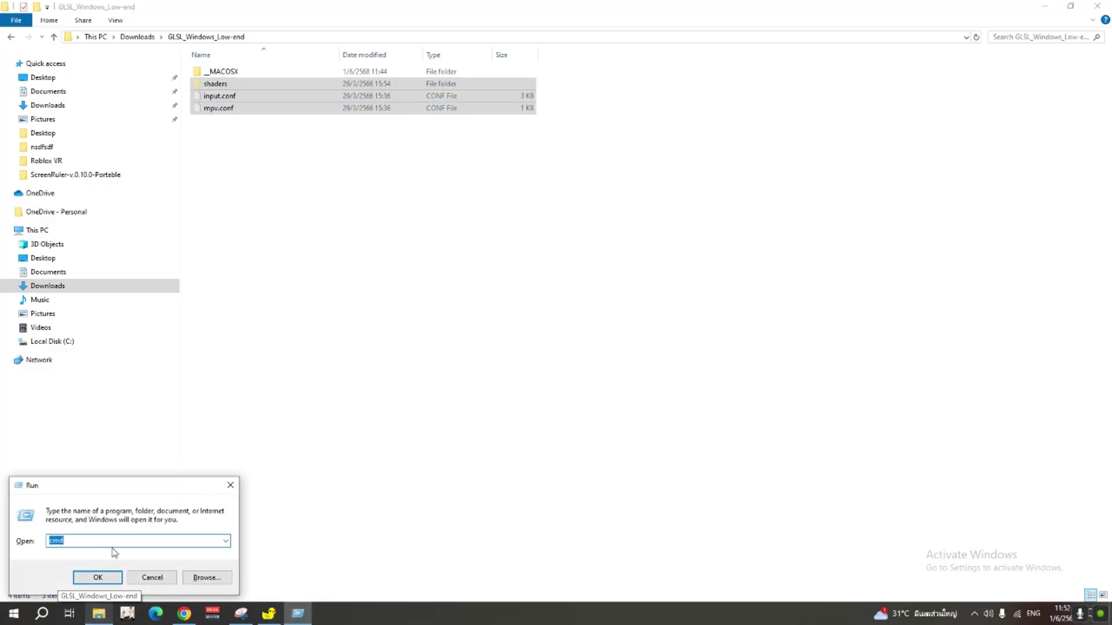
{"action": "type", "text": "mpv"}
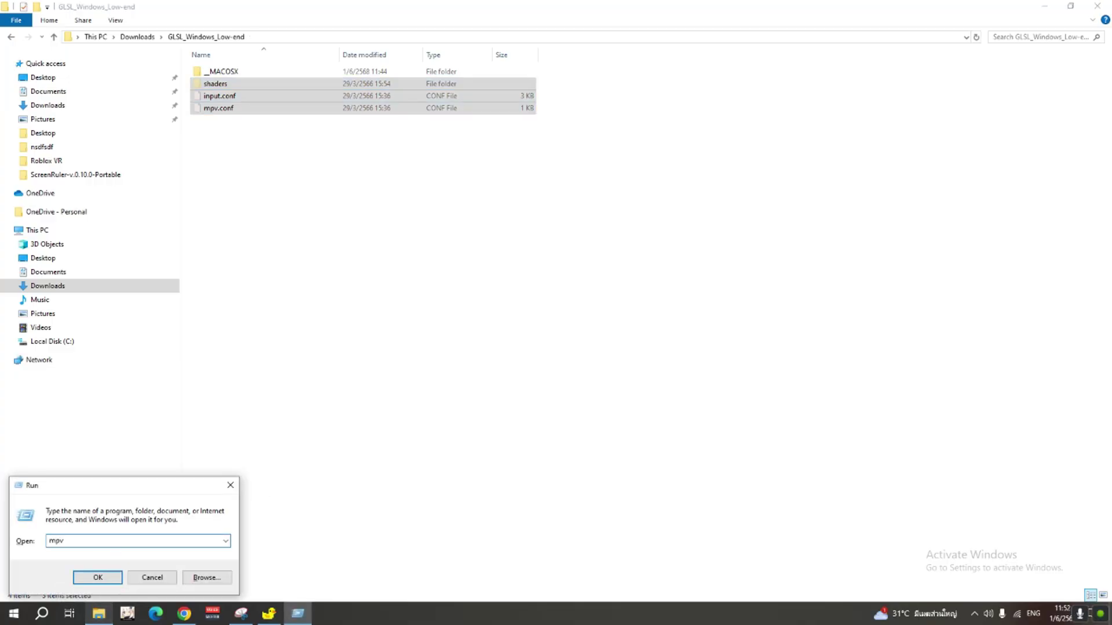
{"action": "key", "text": "Return"}
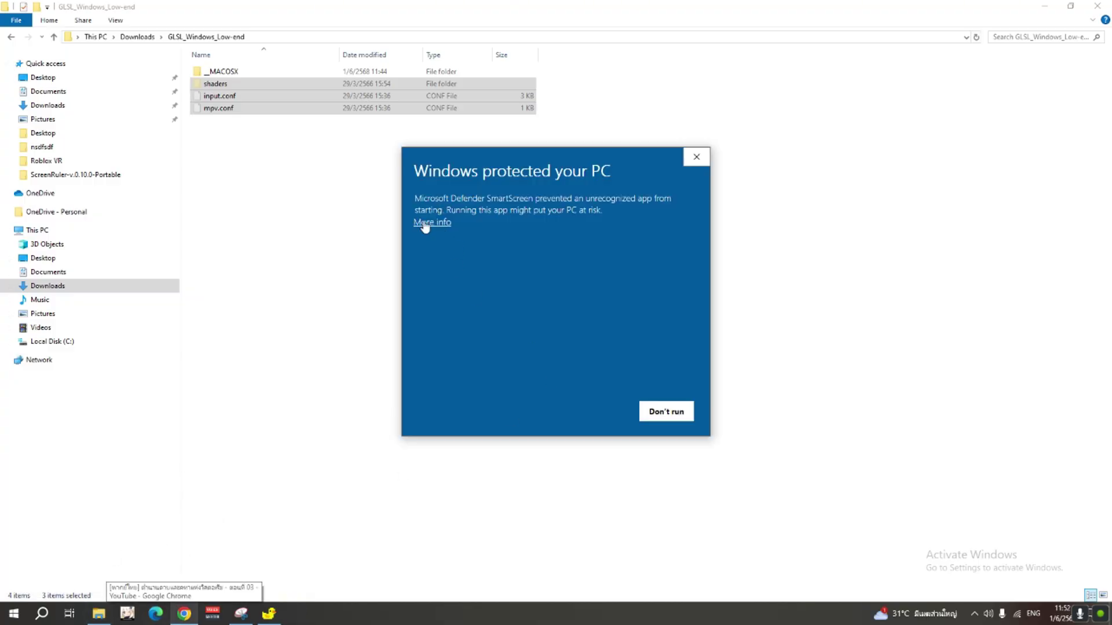
{"action": "left_click", "coordinate": [689, 160]}
{"action": "key", "text": "super+r"}
Step: Open the mpv folder inside AppData Roaming via %appdata% in the Run box
{"action": "left_click", "coordinate": [229, 486]}
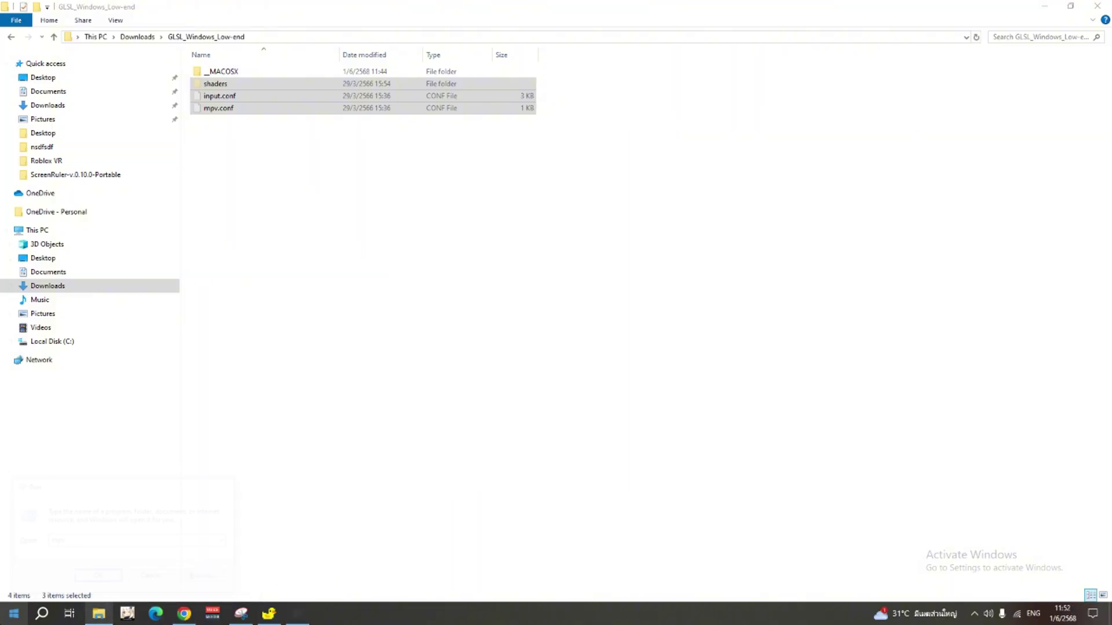
{"action": "left_click", "coordinate": [40, 614]}
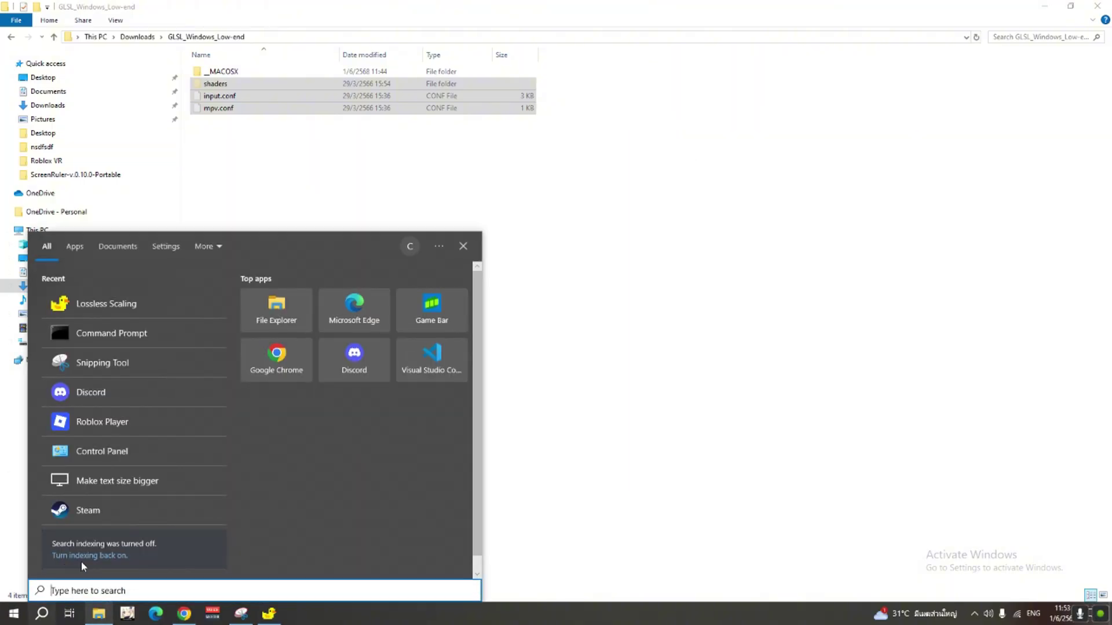
{"action": "key", "text": "super"}
{"action": "key", "text": "super+r"}
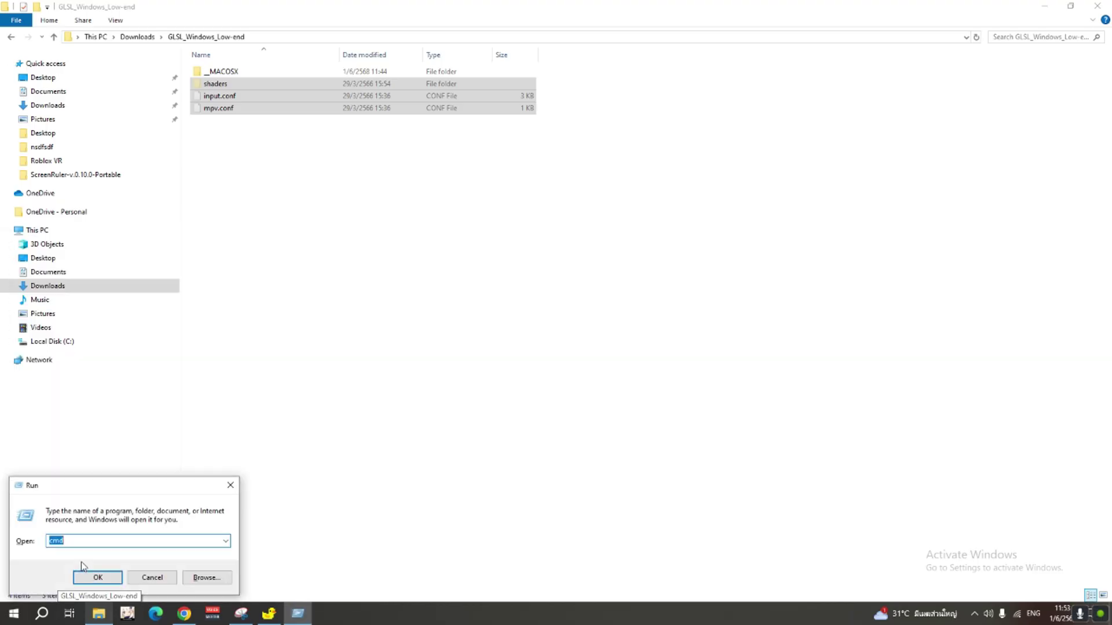
{"action": "type", "text": "%appd"}
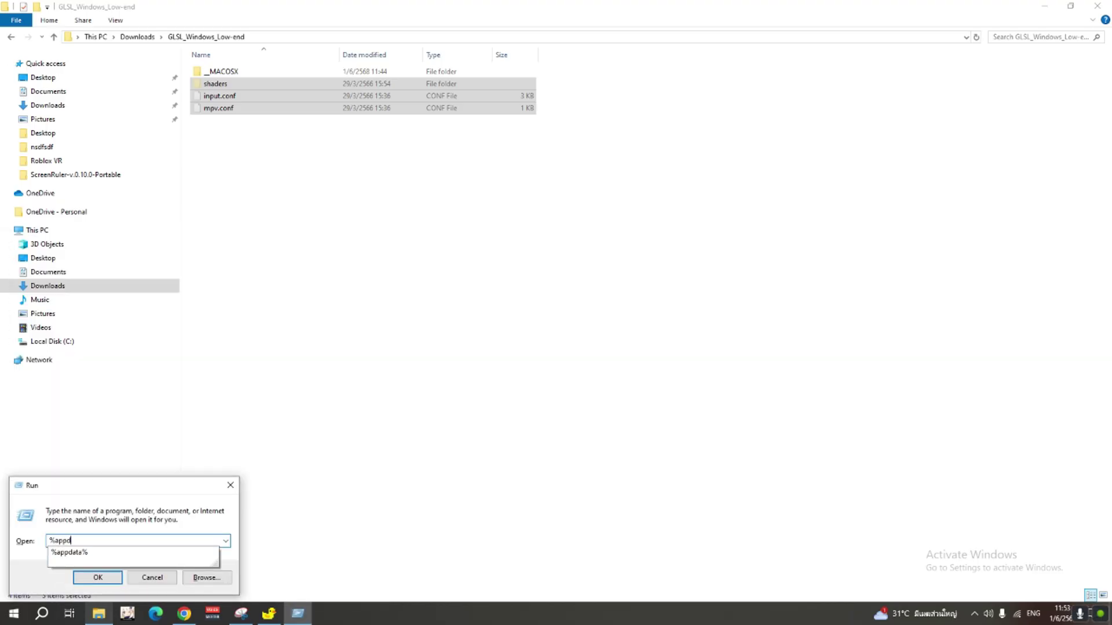
{"action": "type", "text": "ata%"}
{"action": "key", "text": "Return"}
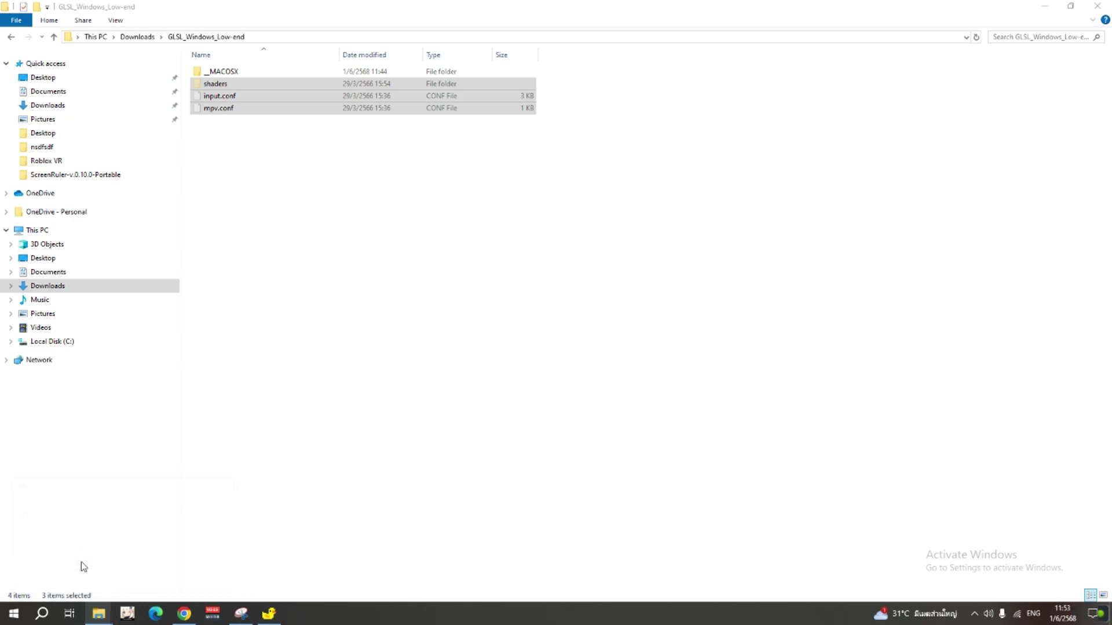
{"action": "scroll", "coordinate": [642, 348], "scroll_direction": "down", "scroll_amount": 1}
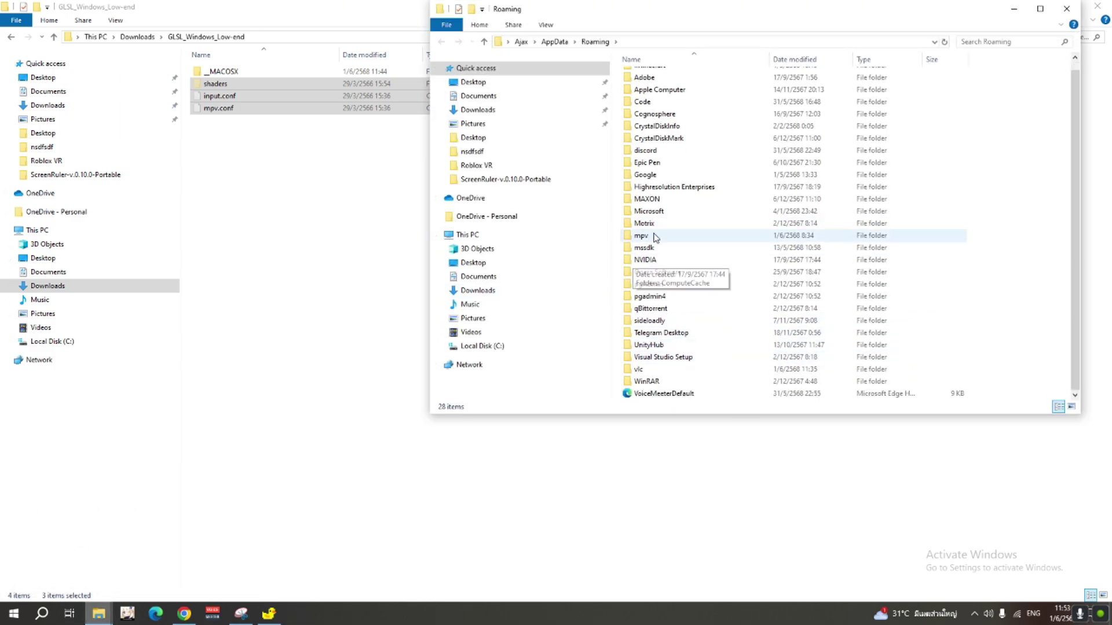
{"action": "double_click", "coordinate": [641, 237]}
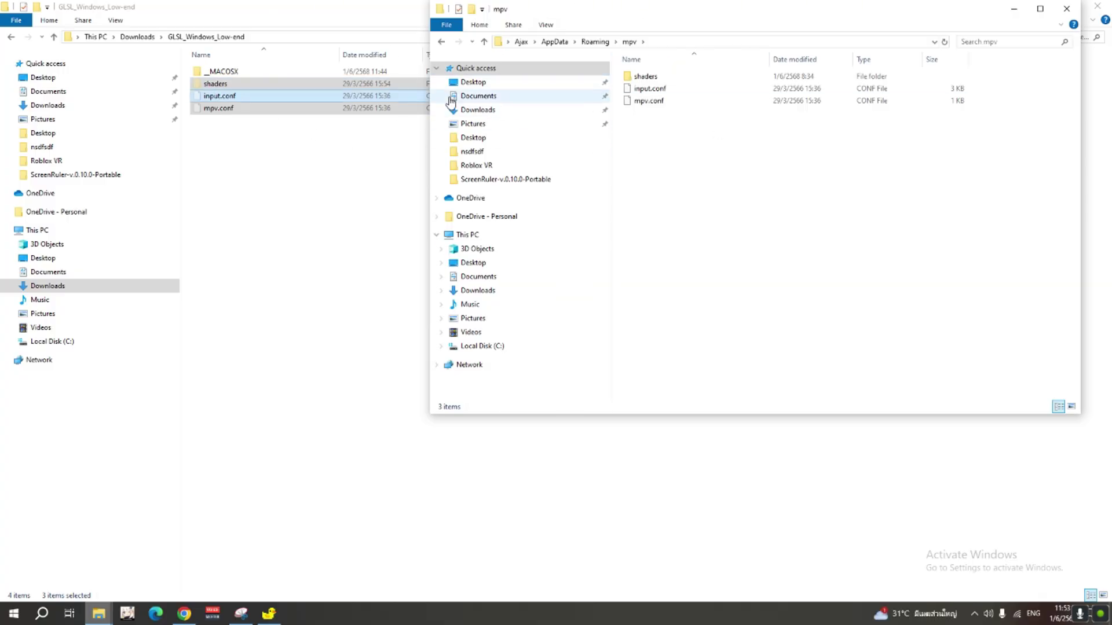
Step: Delete the old shaders, input.conf and mpv.conf, then paste in the new ones
{"action": "left_click_drag", "start_coordinate": [683, 129], "coordinate": [656, 73]}
{"action": "key", "text": "Delete"}
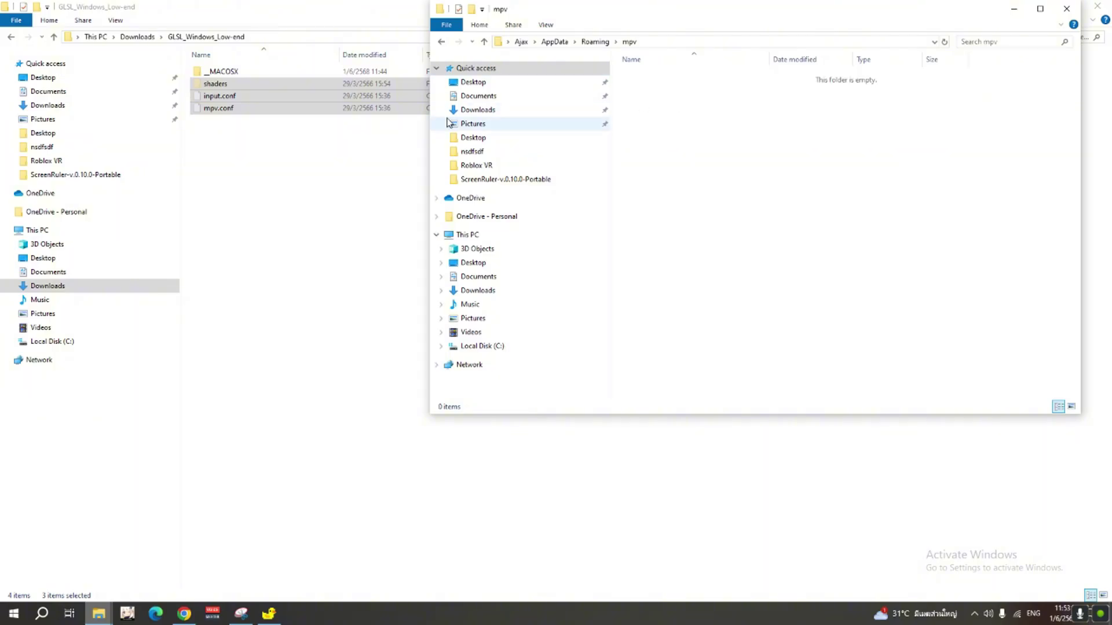
{"action": "right_click", "coordinate": [750, 133]}
{"action": "left_click", "coordinate": [777, 210]}
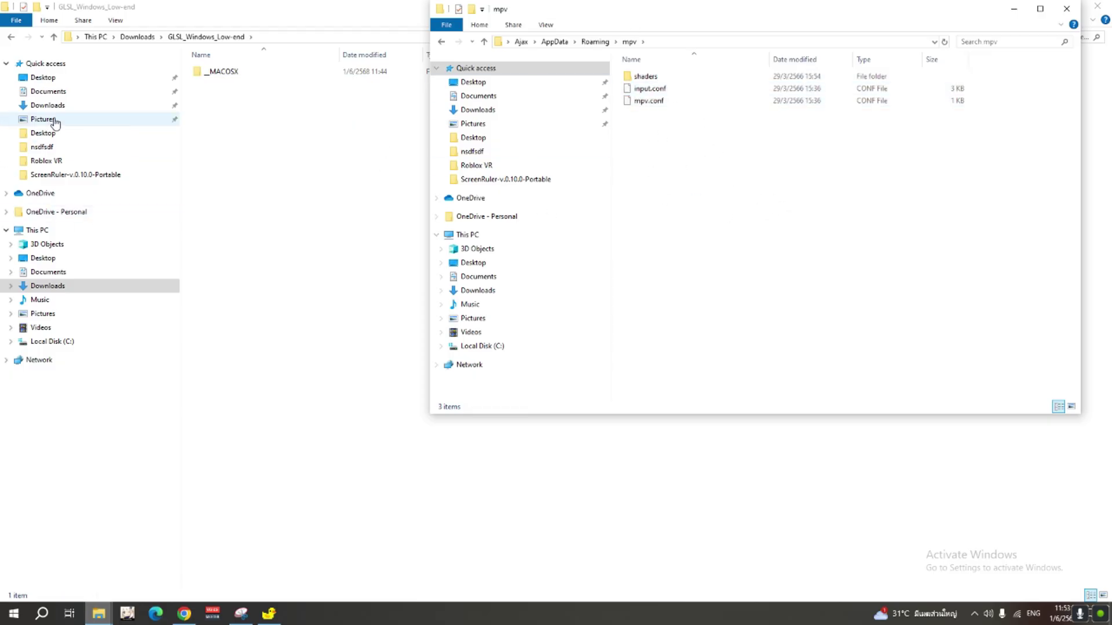
{"action": "left_click", "coordinate": [366, 222]}
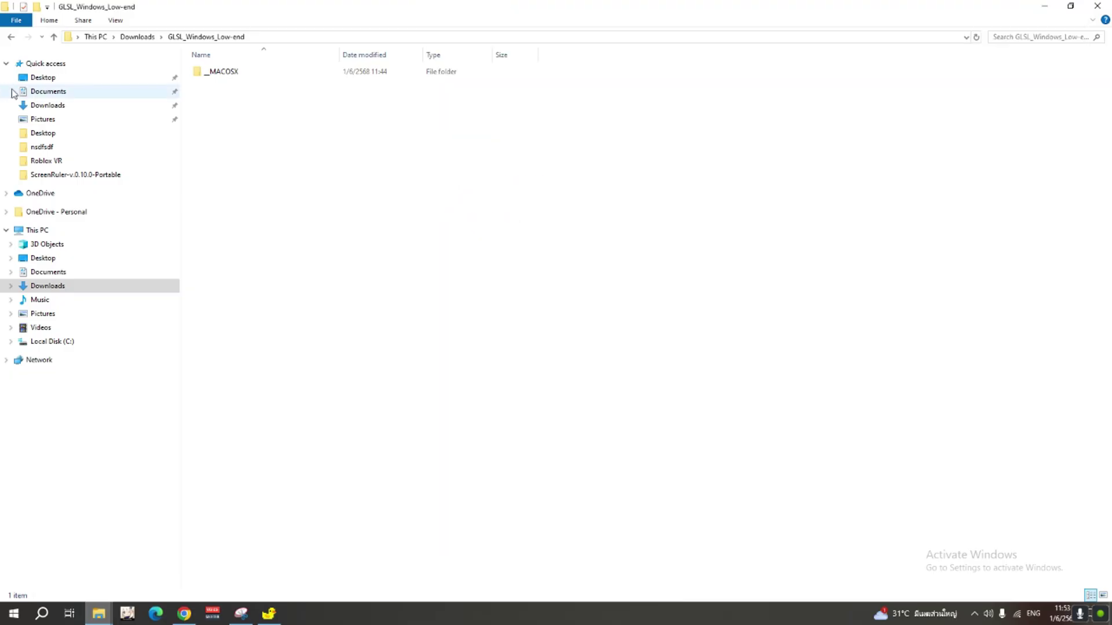
{"action": "left_click", "coordinate": [48, 105]}
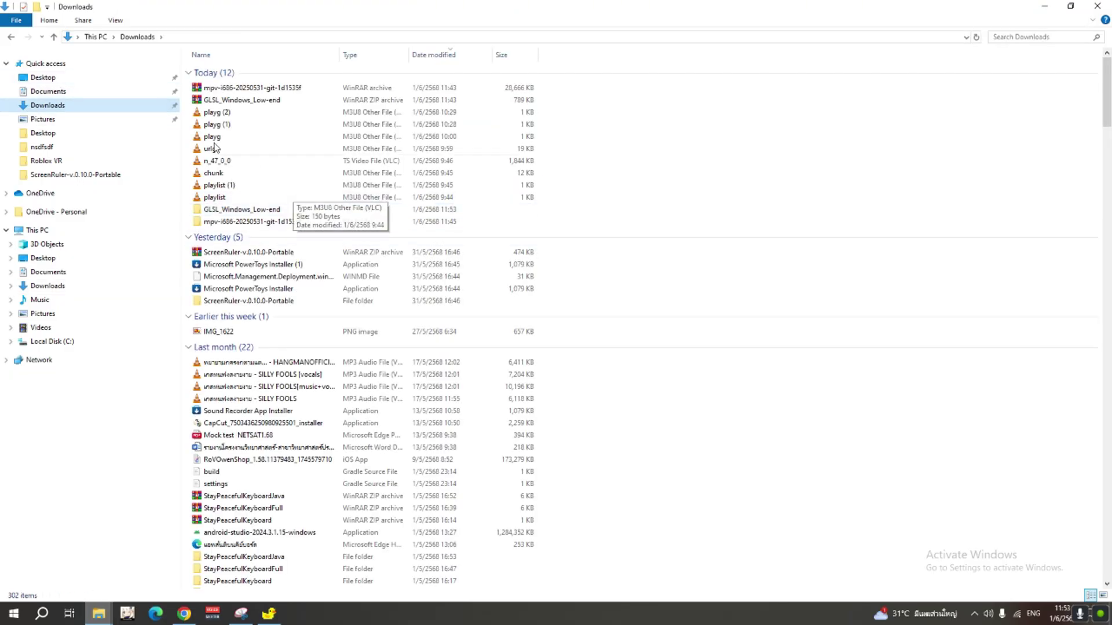
{"action": "double_click", "coordinate": [240, 222]}
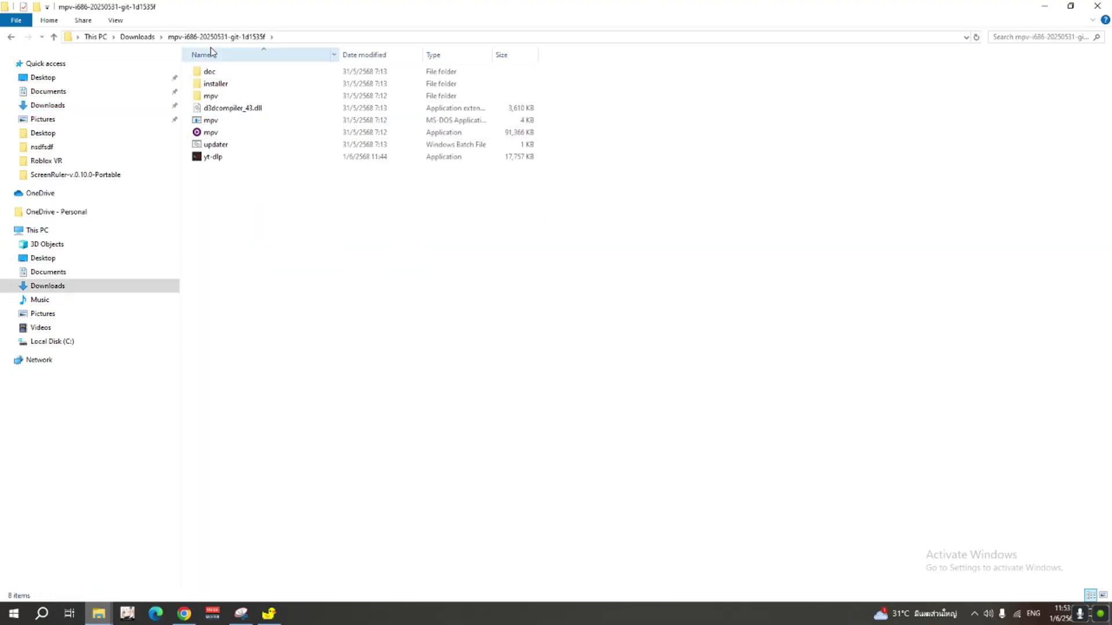
{"action": "double_click", "coordinate": [208, 134]}
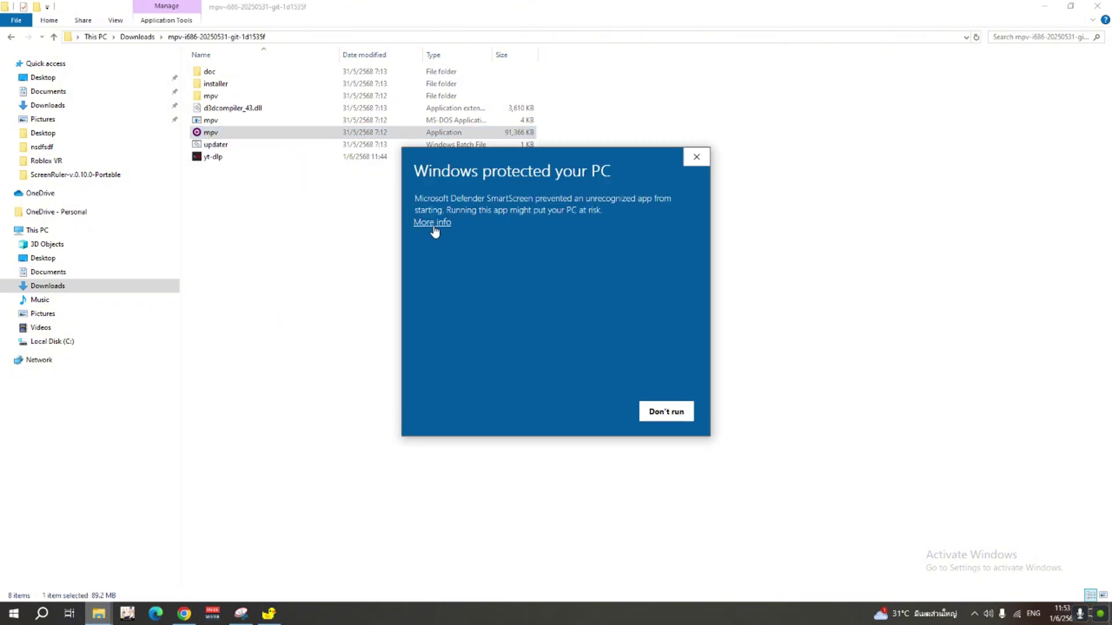
{"action": "left_click", "coordinate": [433, 223]}
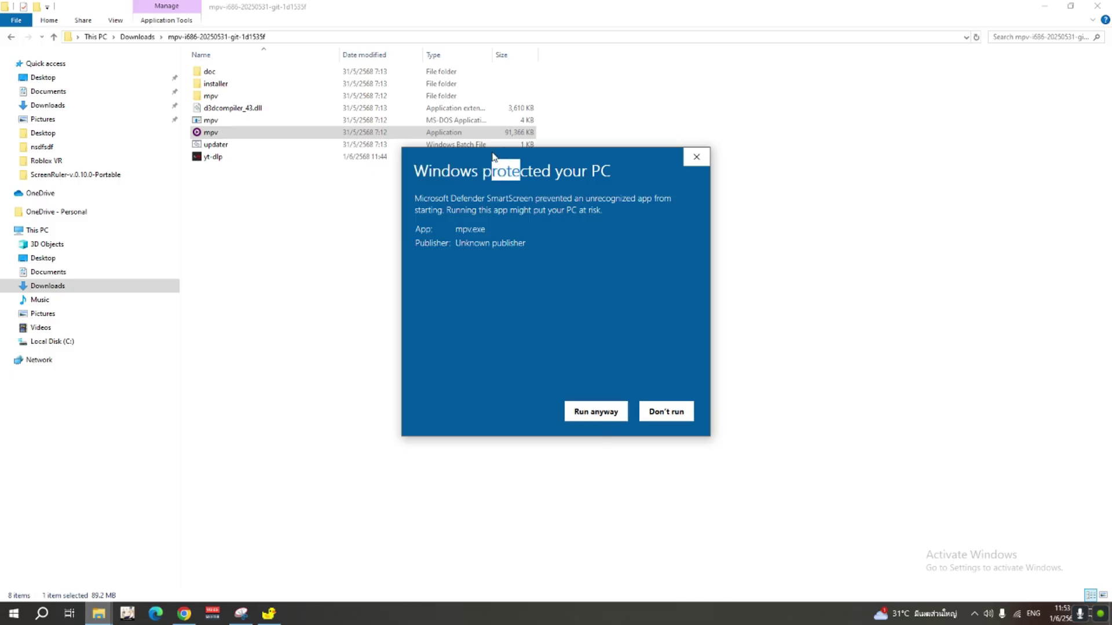
{"action": "left_click_drag", "start_coordinate": [572, 198], "coordinate": [602, 198]}
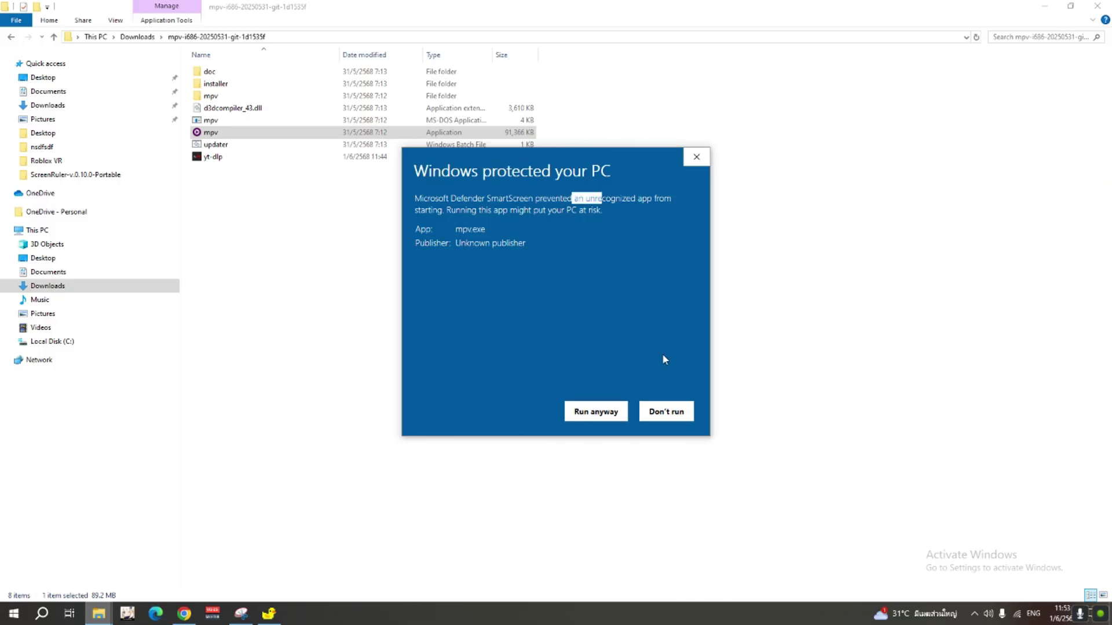
{"action": "left_click", "coordinate": [582, 411]}
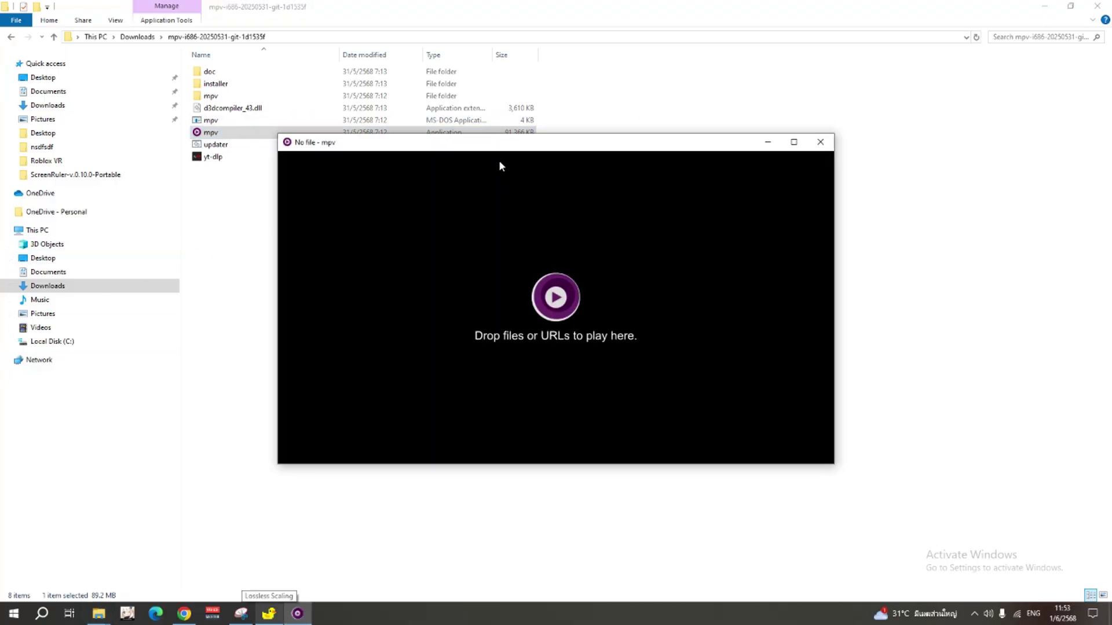
Step: Shift the empty mpv window left and bring the YouTube episode page forward
{"action": "left_click_drag", "start_coordinate": [500, 144], "coordinate": [524, 116]}
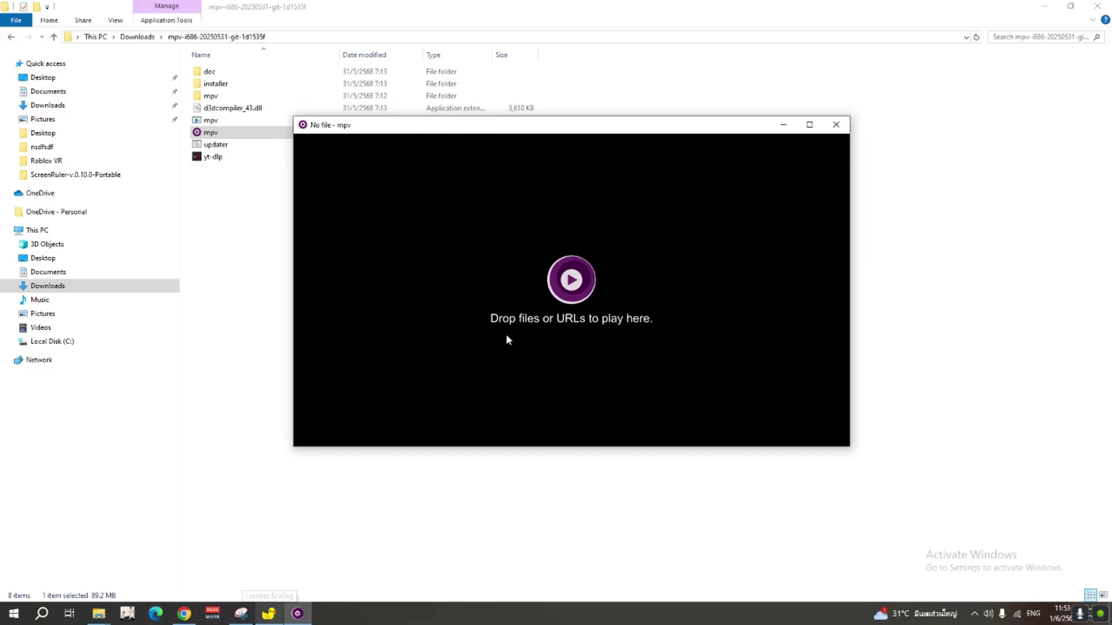
{"action": "left_click_drag", "start_coordinate": [506, 336], "coordinate": [434, 329]}
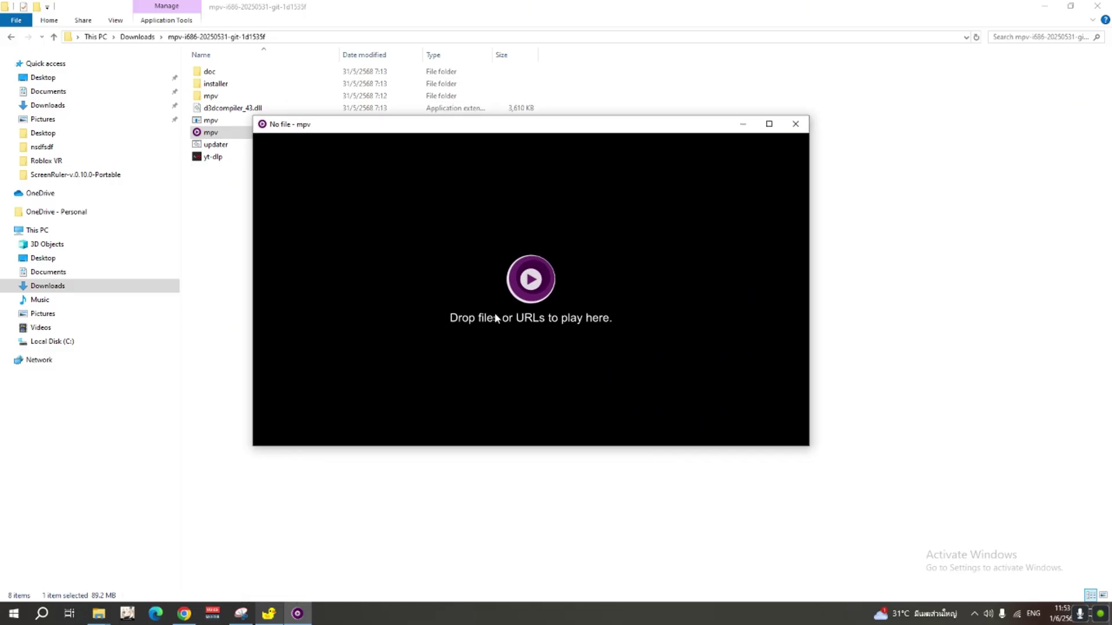
{"action": "left_click", "coordinate": [185, 613]}
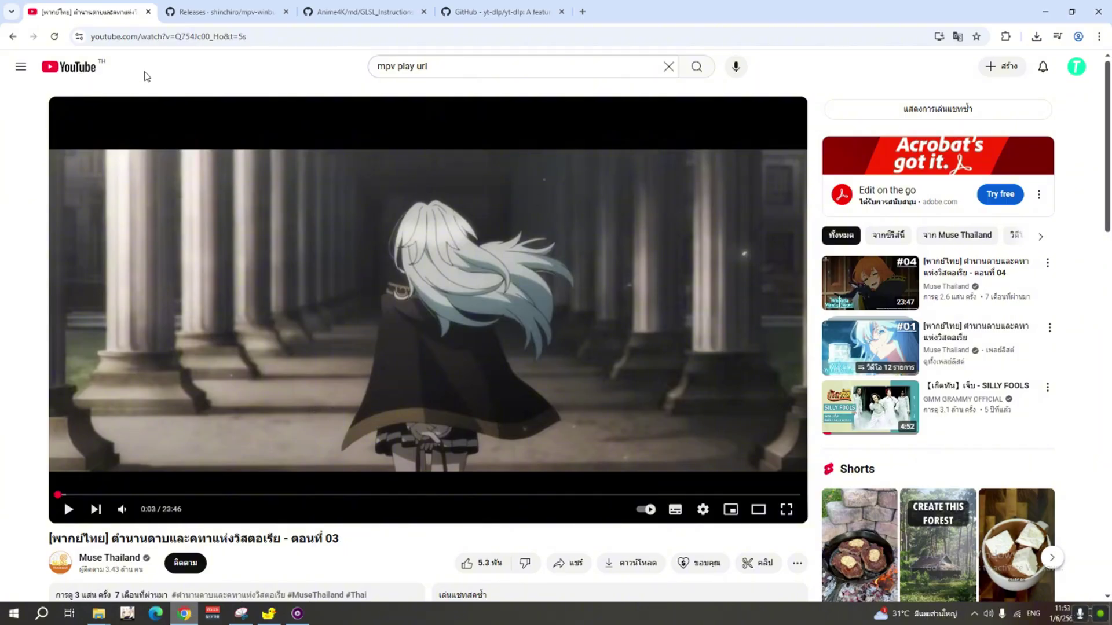
Step: Copy the episode's YouTube URL from Chrome, paste it into mpv, and maximize the player
{"action": "right_click", "coordinate": [267, 36]}
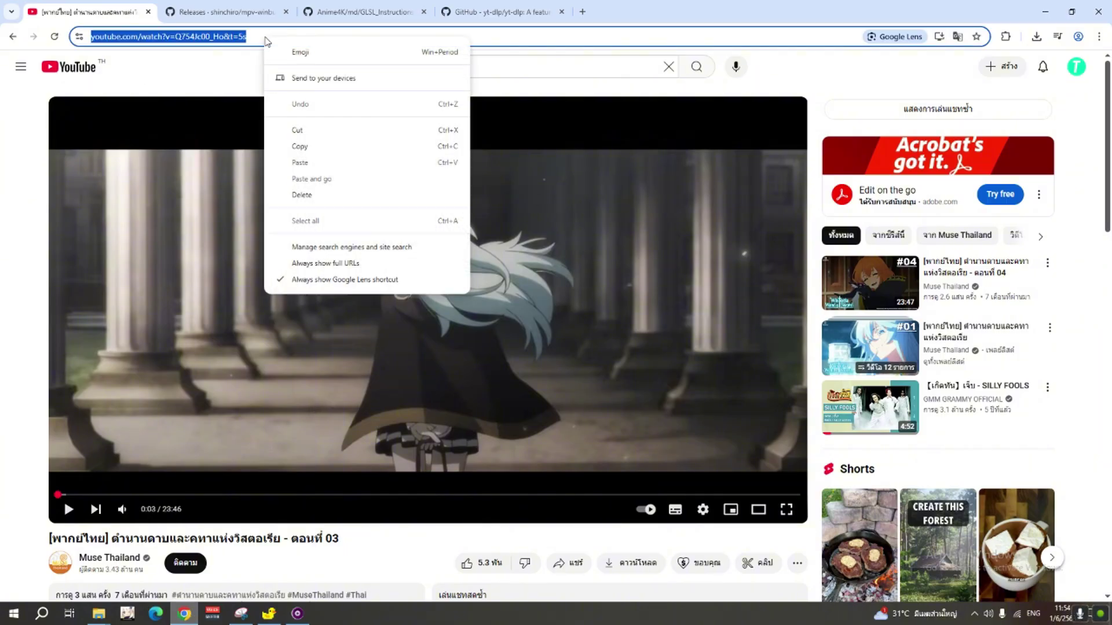
{"action": "left_click", "coordinate": [298, 142]}
{"action": "left_click", "coordinate": [297, 614]}
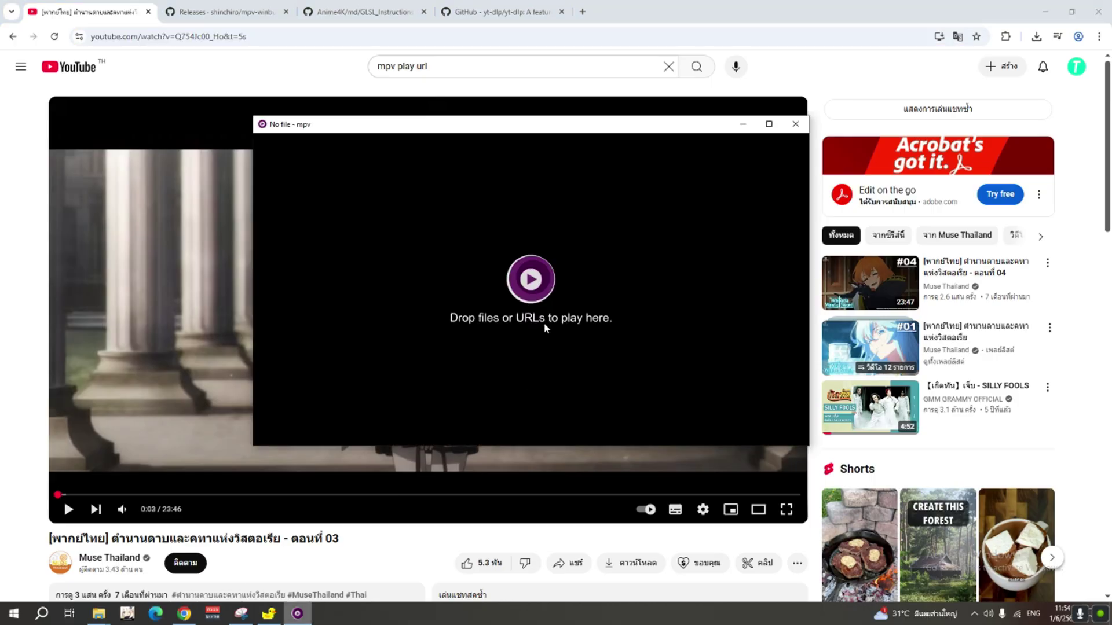
{"action": "key", "text": "ctrl+v"}
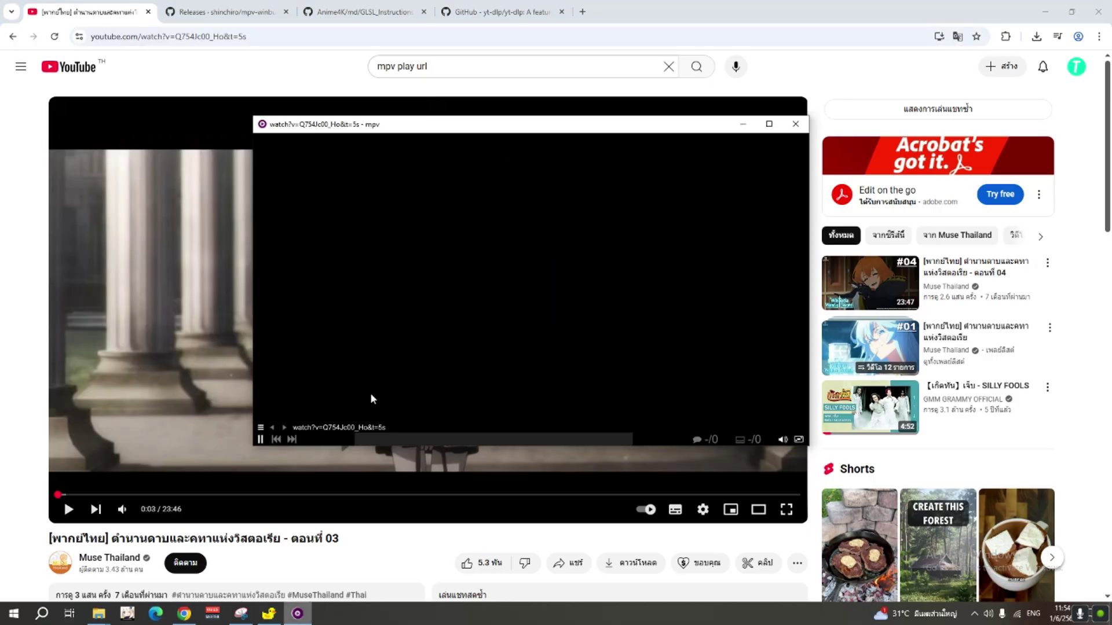
{"action": "left_click", "coordinate": [768, 124]}
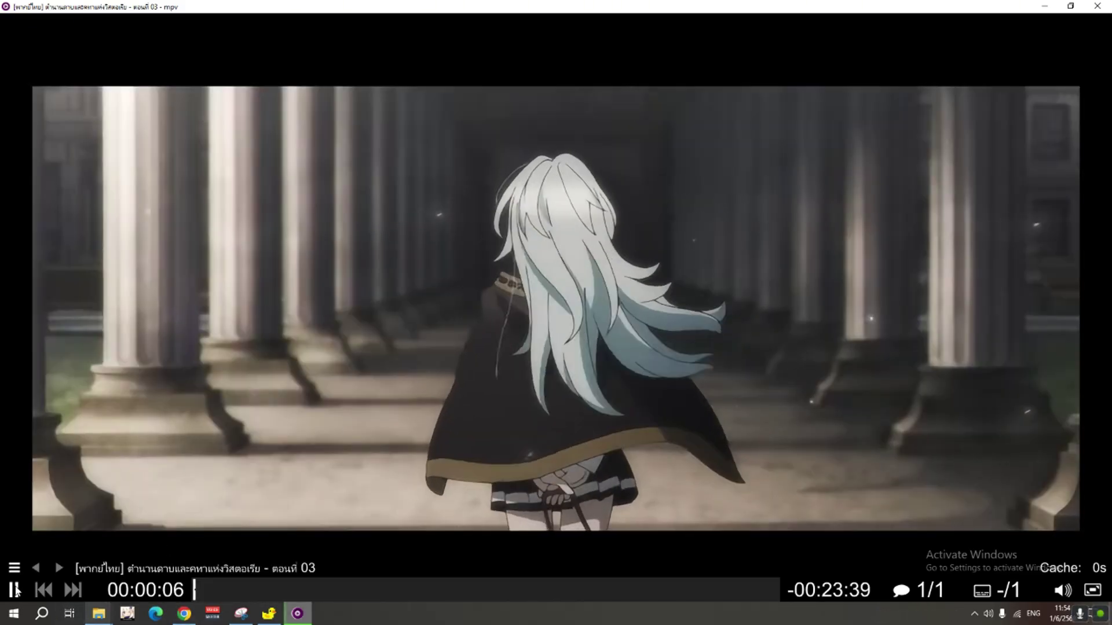
Step: Pause episode 03, restart it from the beginning, and pause again at 0:03
{"action": "left_click", "coordinate": [14, 589]}
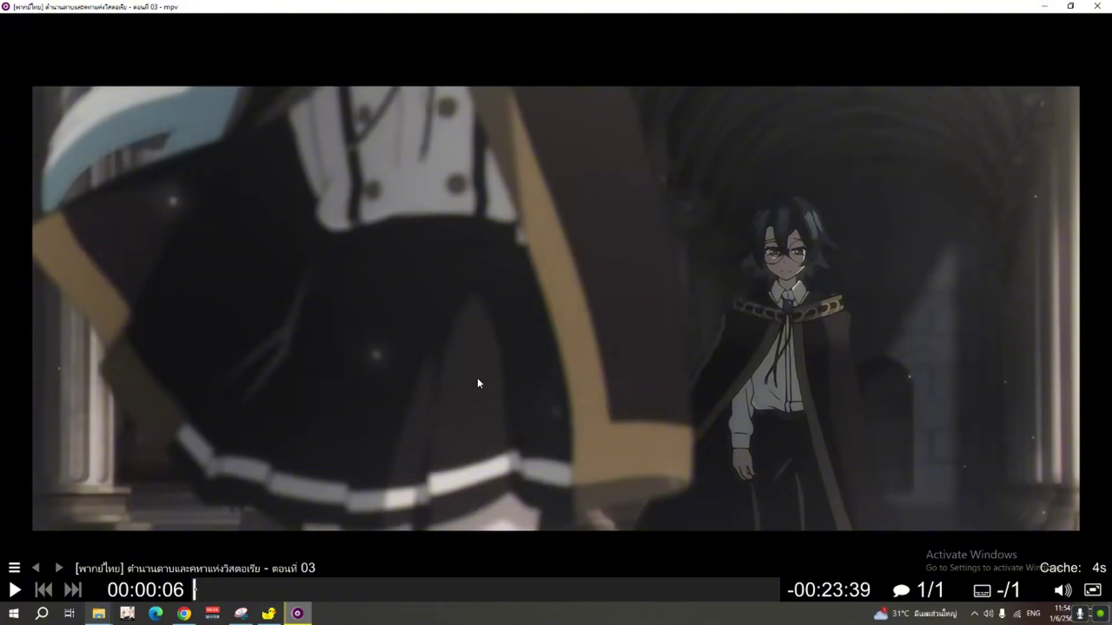
{"action": "key", "text": "Left"}
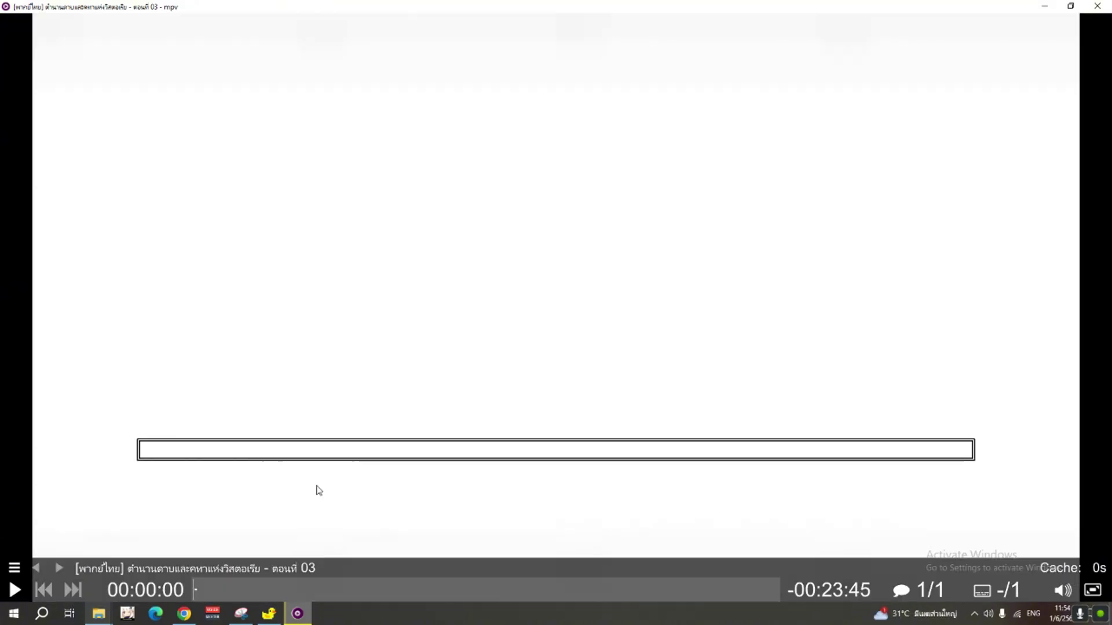
{"action": "left_click", "coordinate": [13, 591]}
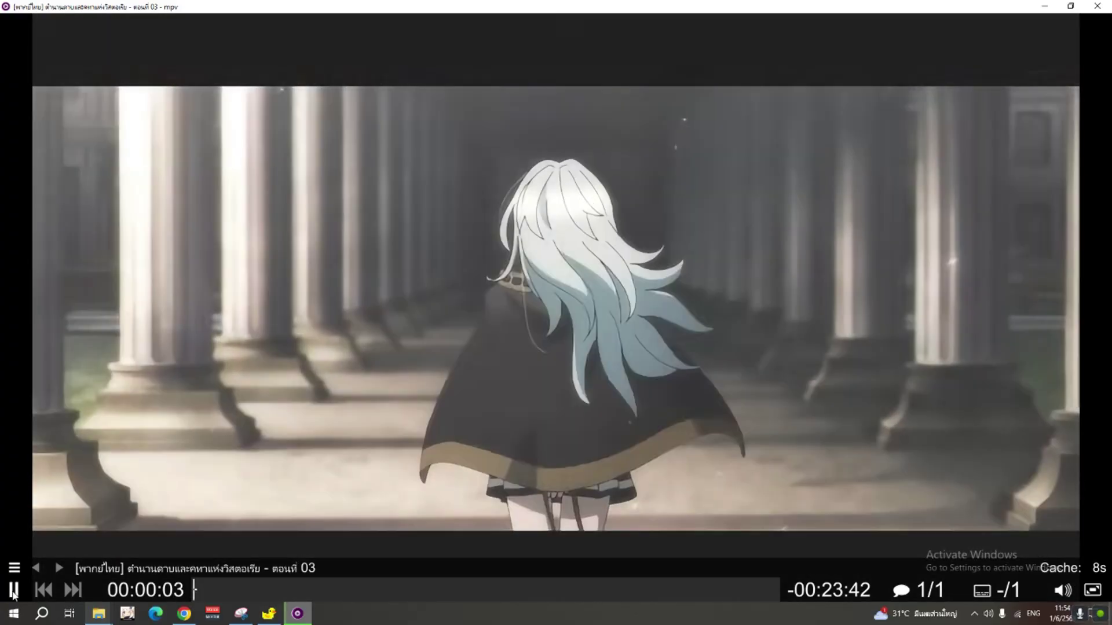
{"action": "left_click", "coordinate": [13, 591]}
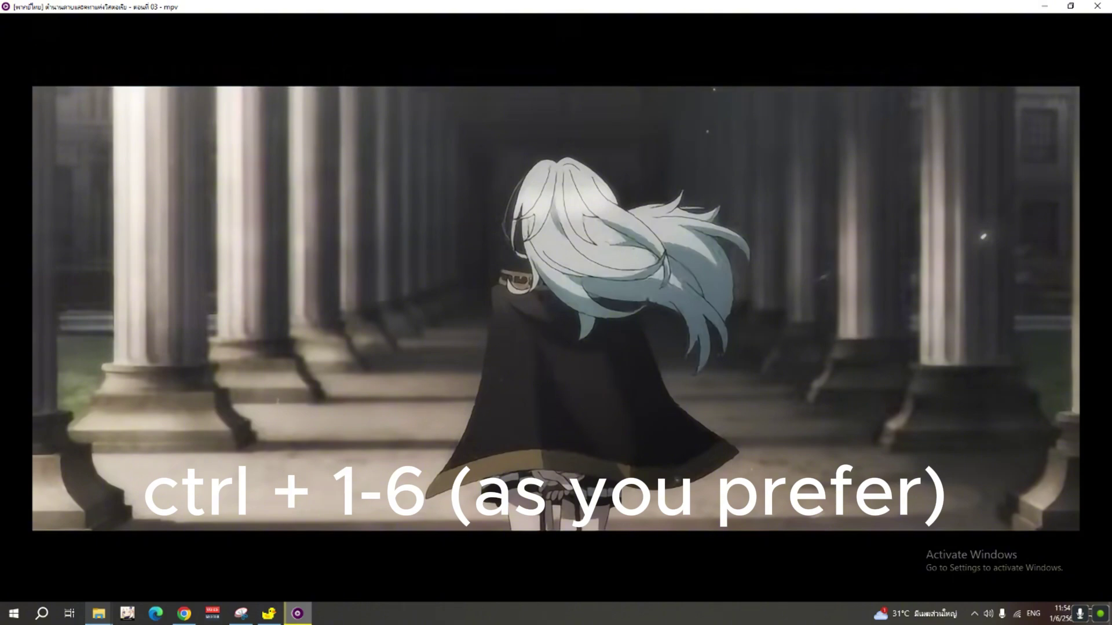
Step: Cycle through the Anime4K shader modes with Ctrl+1 to Ctrl+6
{"action": "key", "text": "ctrl+1"}
{"action": "key", "text": "ctrl+2"}
{"action": "key", "text": "ctrl+3"}
{"action": "key", "text": "ctrl+4"}
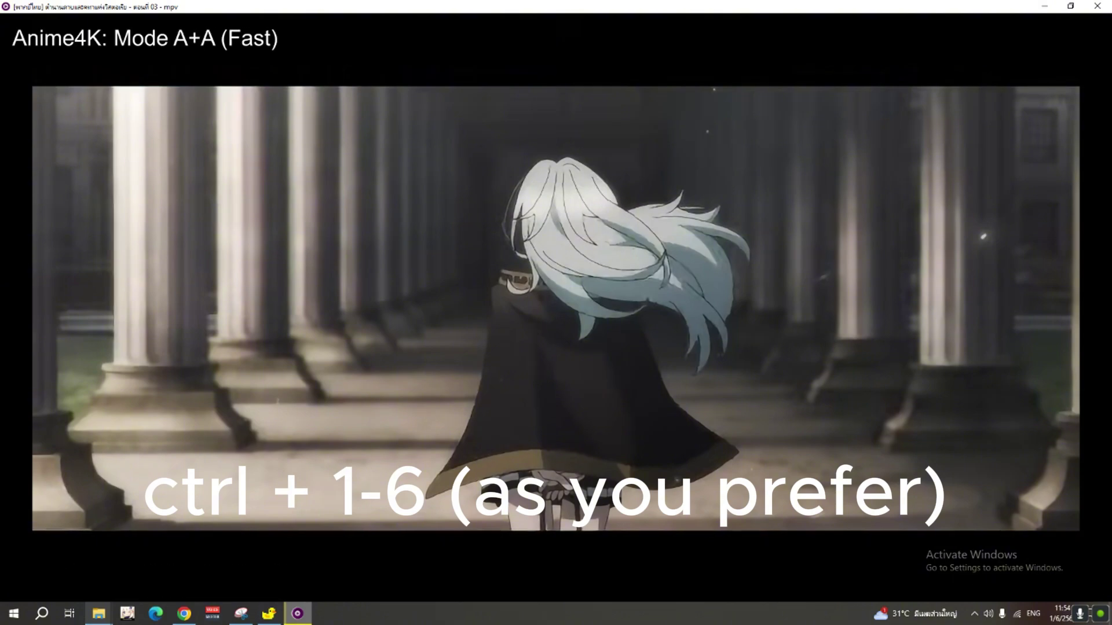
{"action": "key", "text": "ctrl+5"}
{"action": "key", "text": "ctrl+6"}
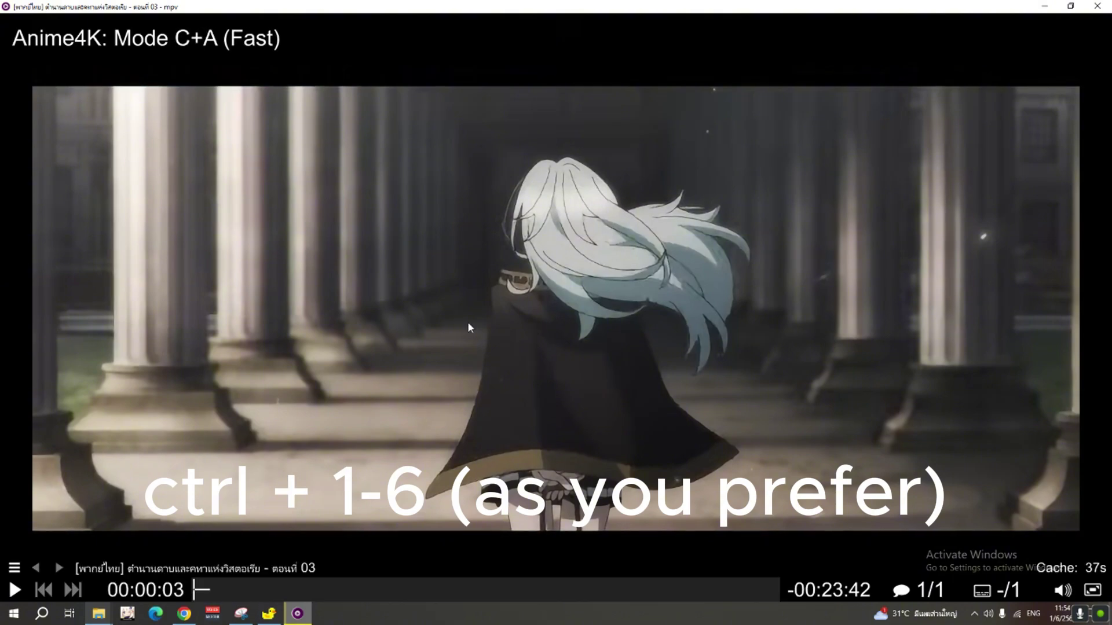
{"action": "key", "text": "ctrl+1"}
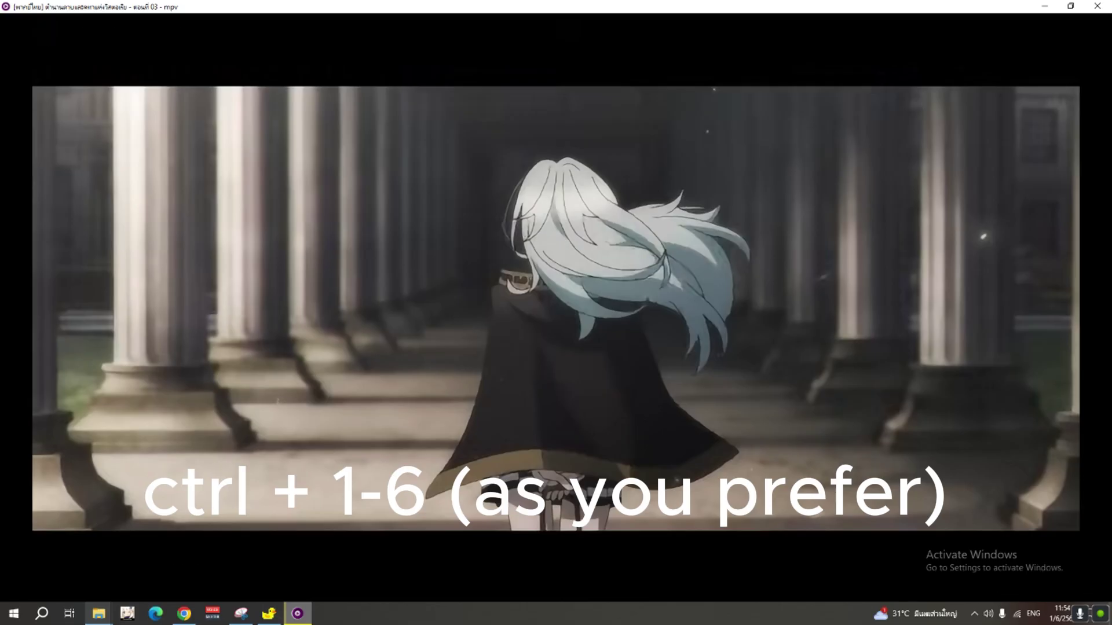
{"action": "key", "text": "grave"}
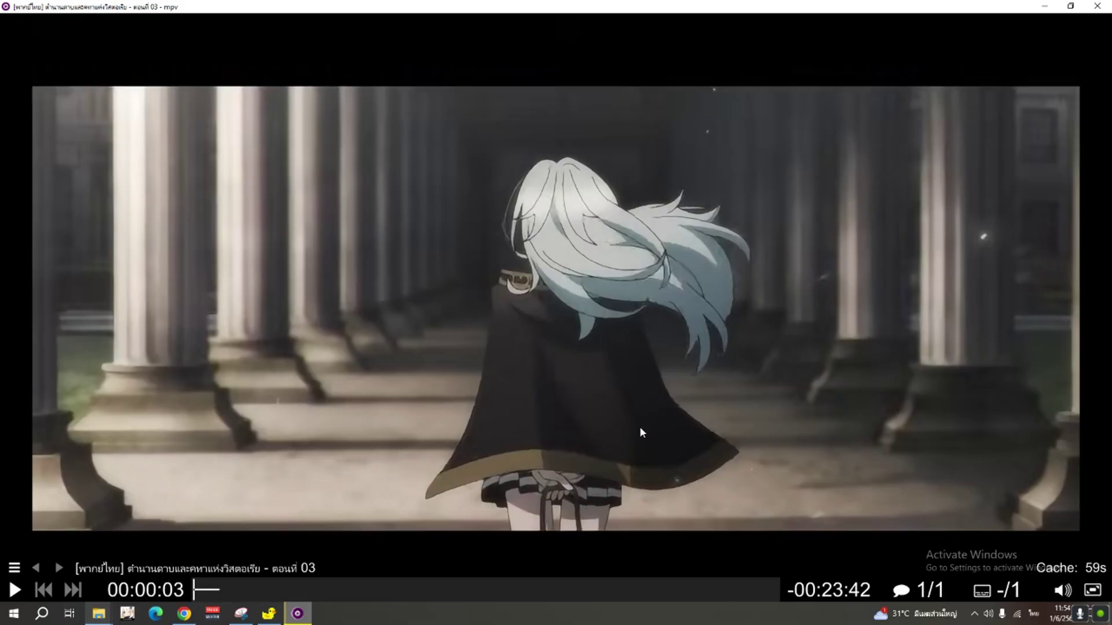
Step: Shift A-V sync to -200 ms and settle on Mode B+B (Fast), comparing with shaders cleared
{"action": "key", "text": "ctrl+minus"}
{"action": "key", "text": "ctrl+minus"}
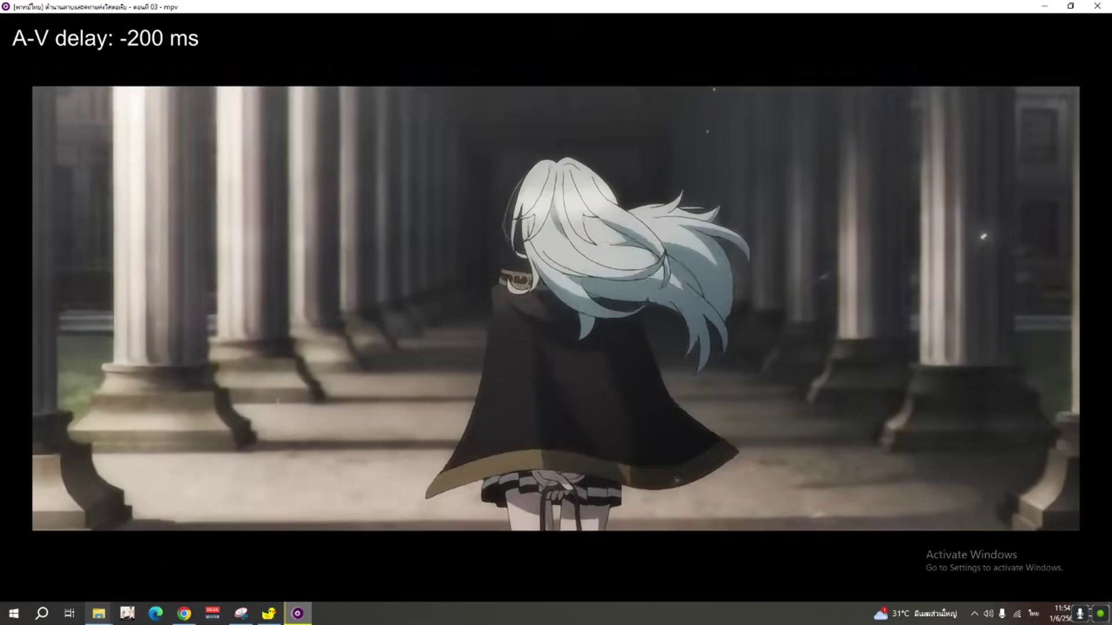
{"action": "key", "text": "ctrl+2"}
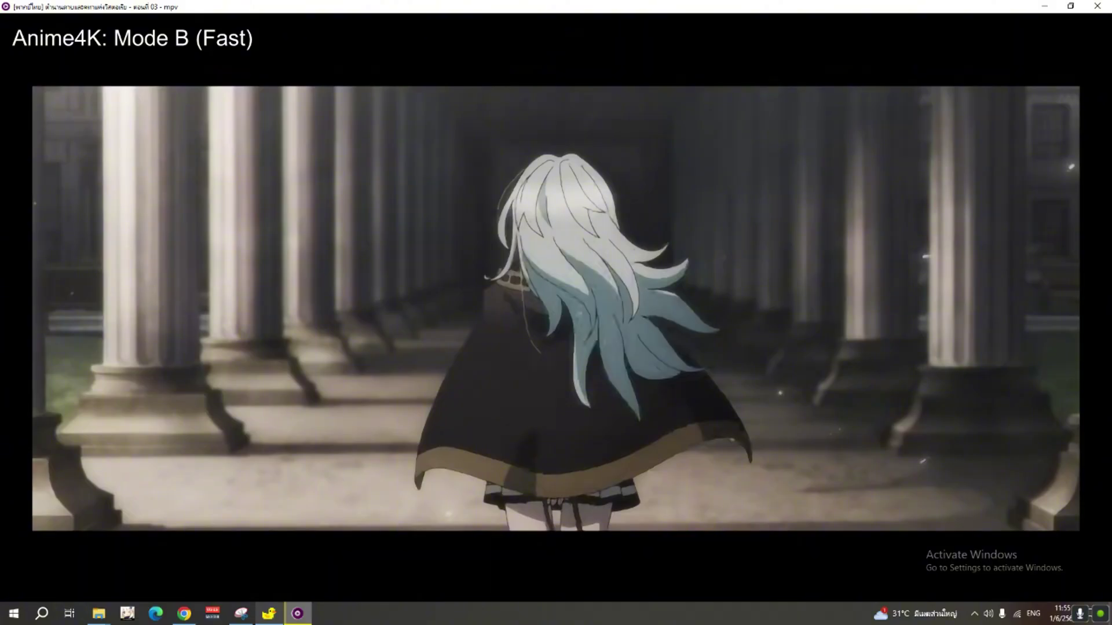
{"action": "key", "text": "ctrl+5"}
{"action": "key", "text": "ctrl+0"}
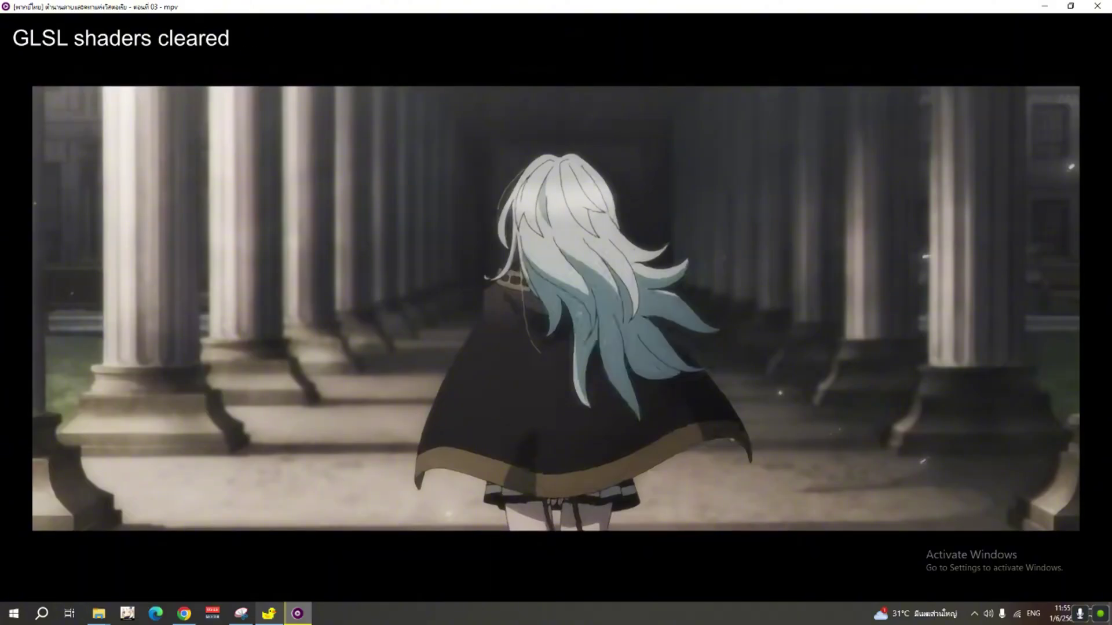
{"action": "key", "text": "ctrl+5"}
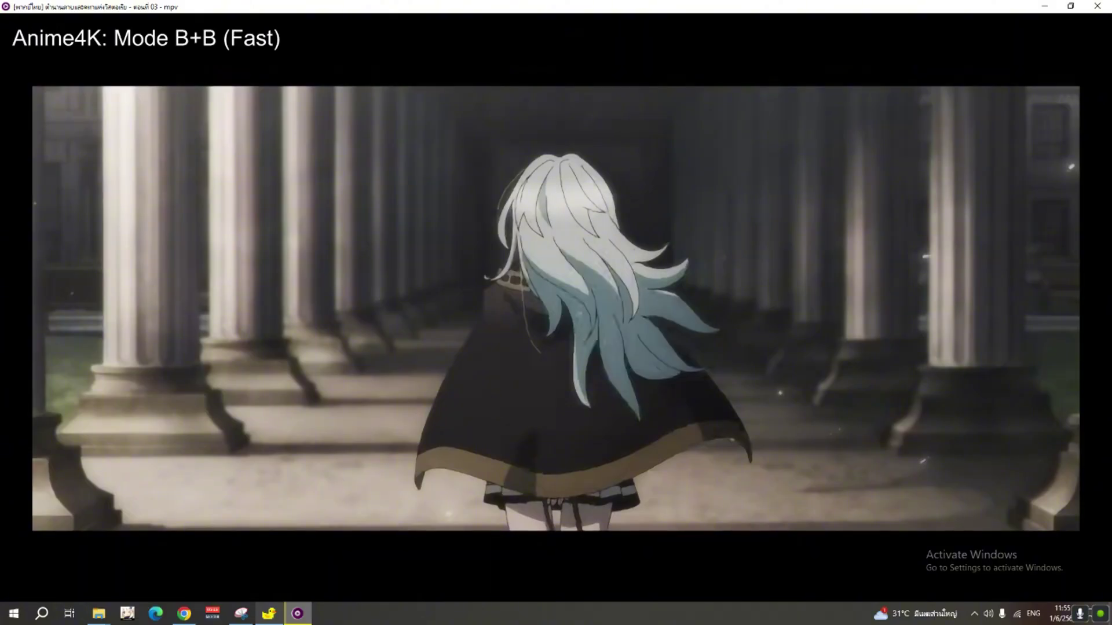
{"action": "key", "text": "ctrl+0"}
{"action": "key", "text": "ctrl+5"}
{"action": "key", "text": "ctrl+0"}
{"action": "key", "text": "ctrl+5"}
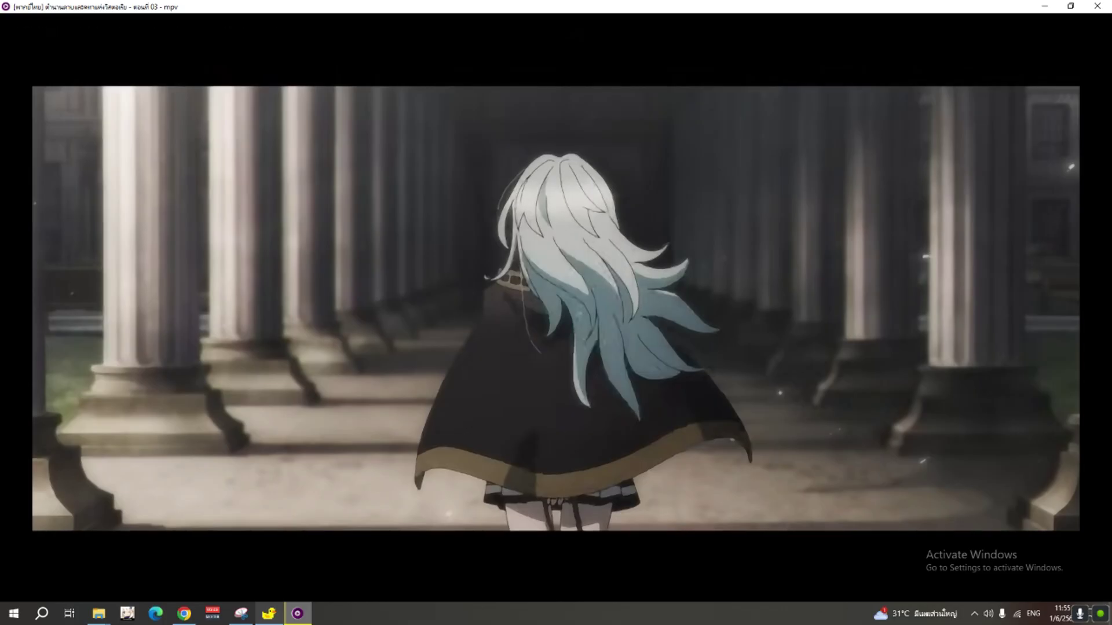
Step: Return to the YouTube episode page in Chrome
{"action": "mouse_move", "coordinate": [119, 590]}
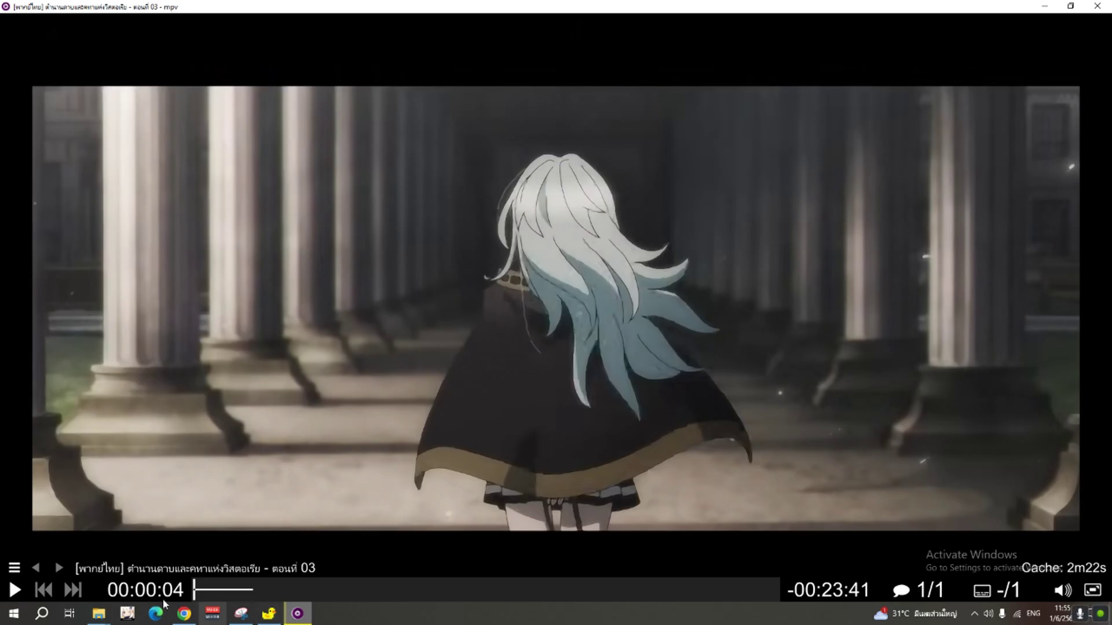
{"action": "left_click", "coordinate": [184, 613]}
{"action": "left_click", "coordinate": [278, 538]}
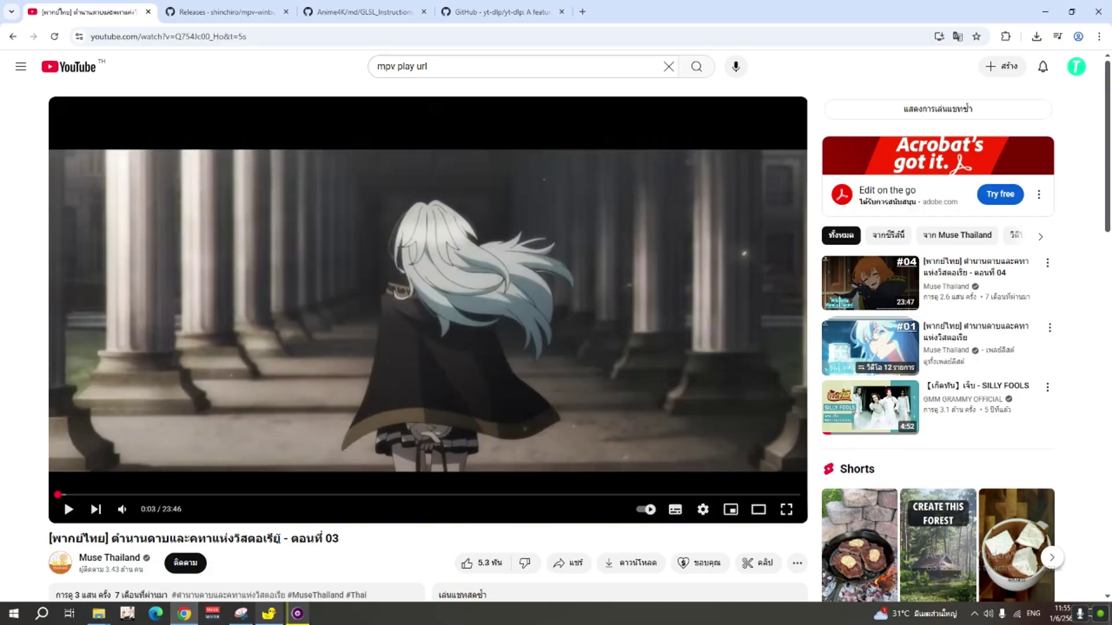